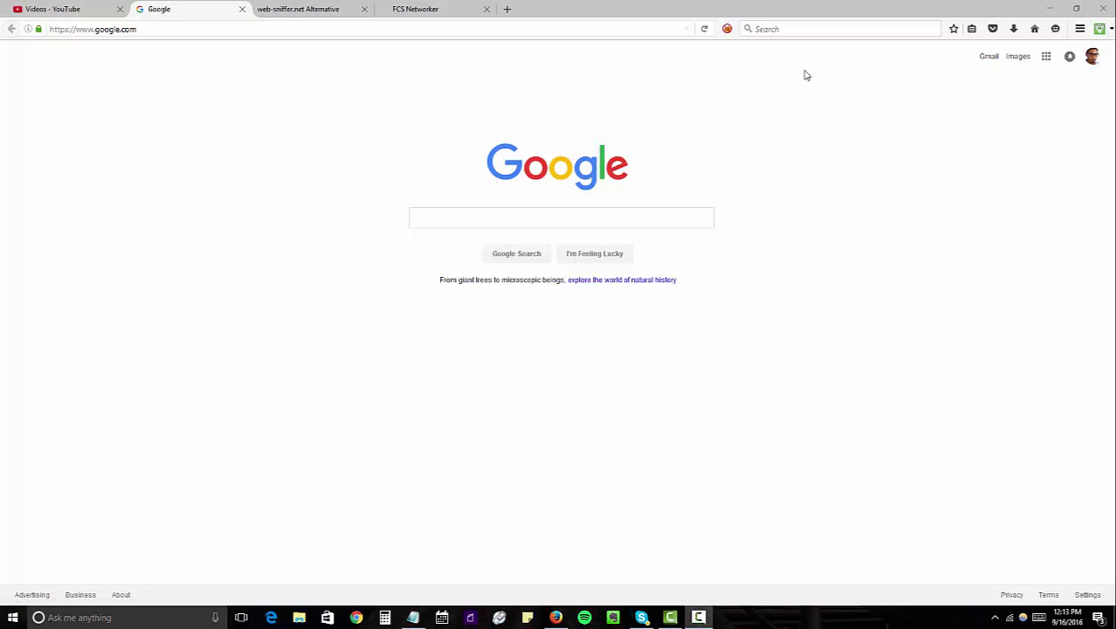
Search Google for "google badge" and open the Google+ Badge page on Google Developers.
{"action": "left_click", "coordinate": [486, 217]}
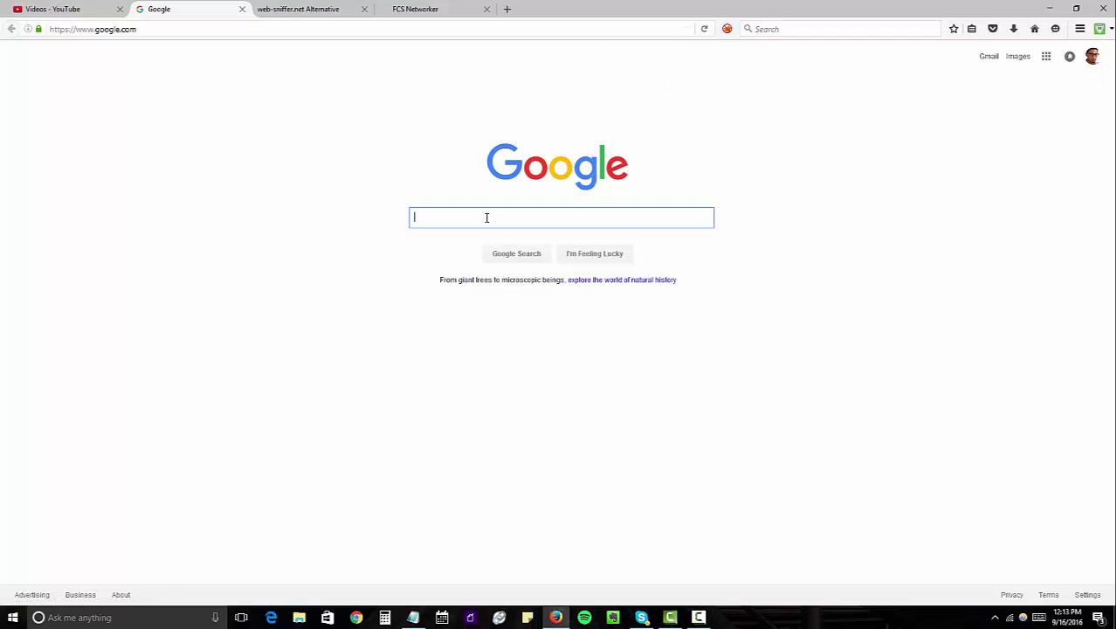
{"action": "type", "text": "goog"}
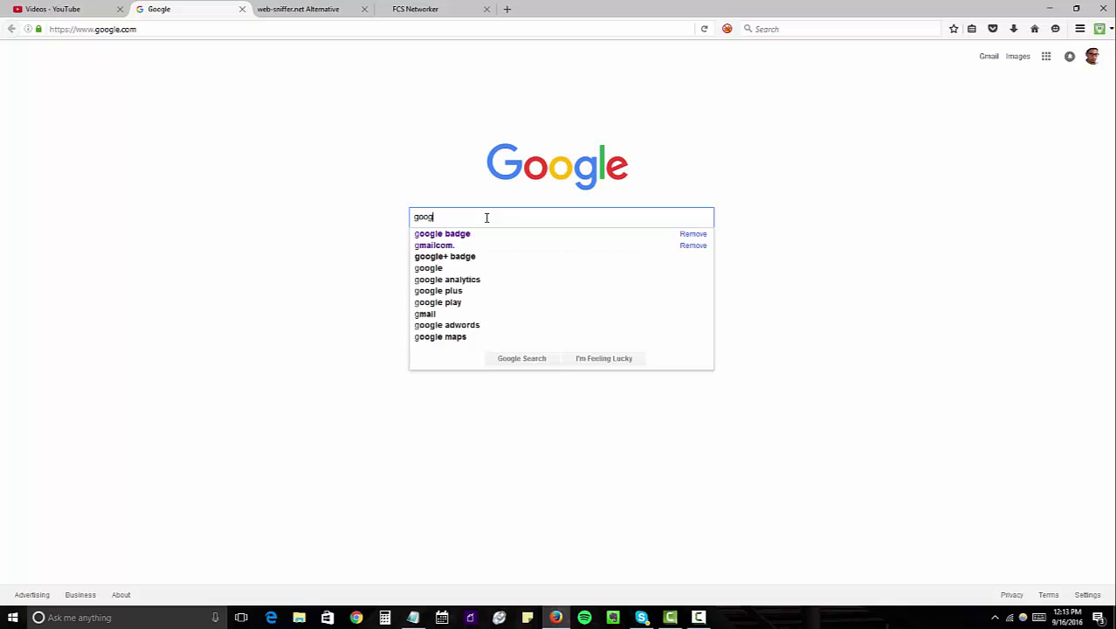
{"action": "type", "text": "le badge"}
{"action": "key", "text": "Return"}
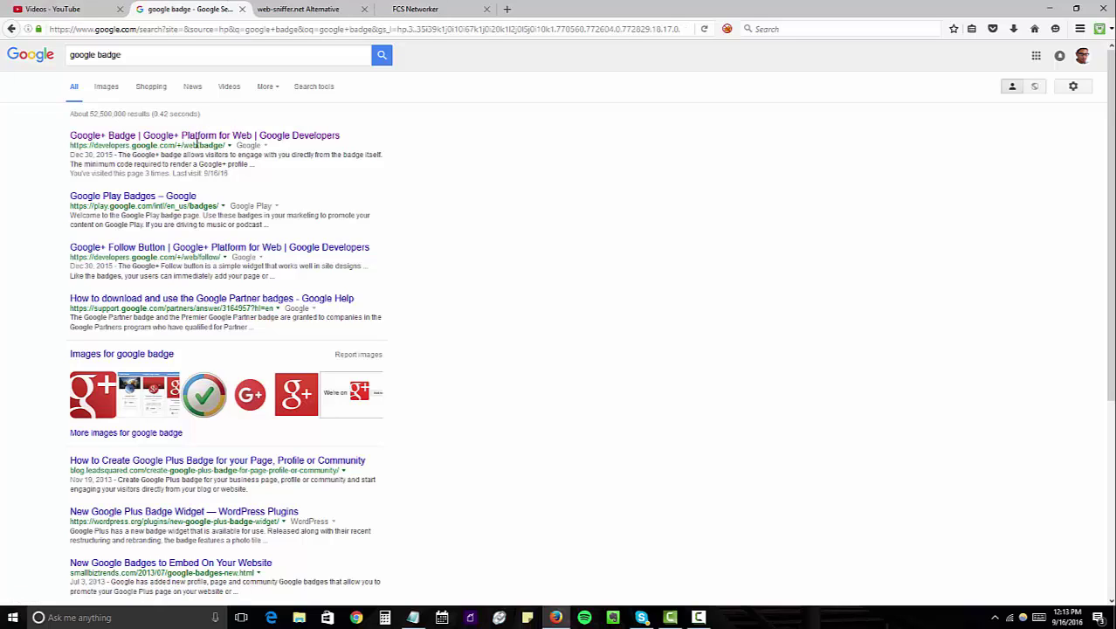
{"action": "left_click", "coordinate": [195, 138]}
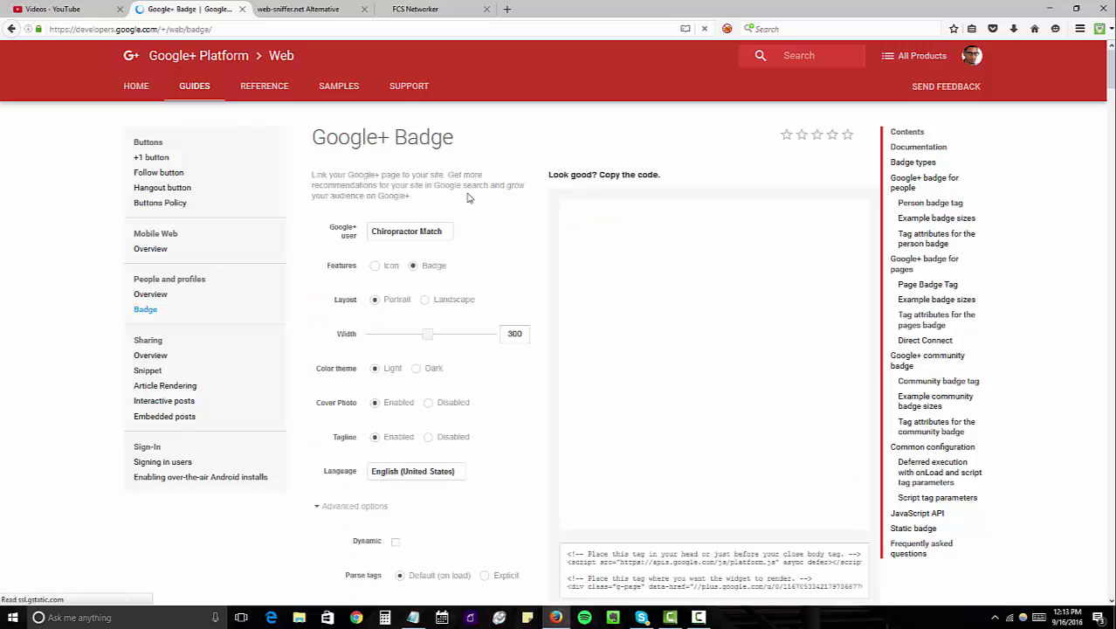
Set the badge's Google+ user to Dent Repair Doctor and copy the generated embed code into the Notepad notes.
{"action": "left_click", "coordinate": [426, 234]}
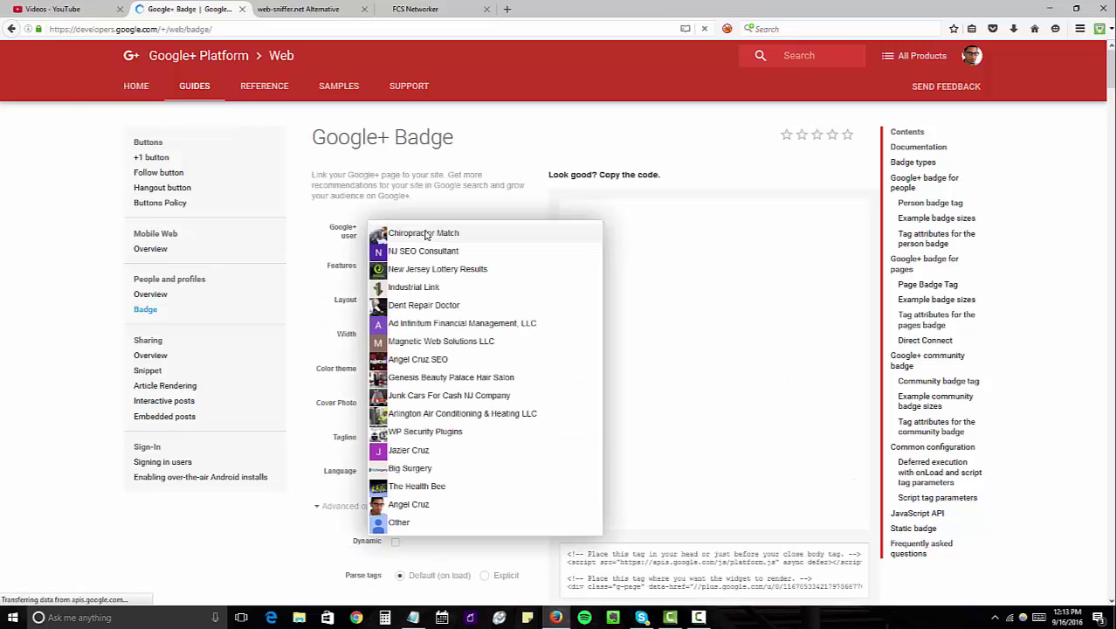
{"action": "left_click", "coordinate": [420, 308]}
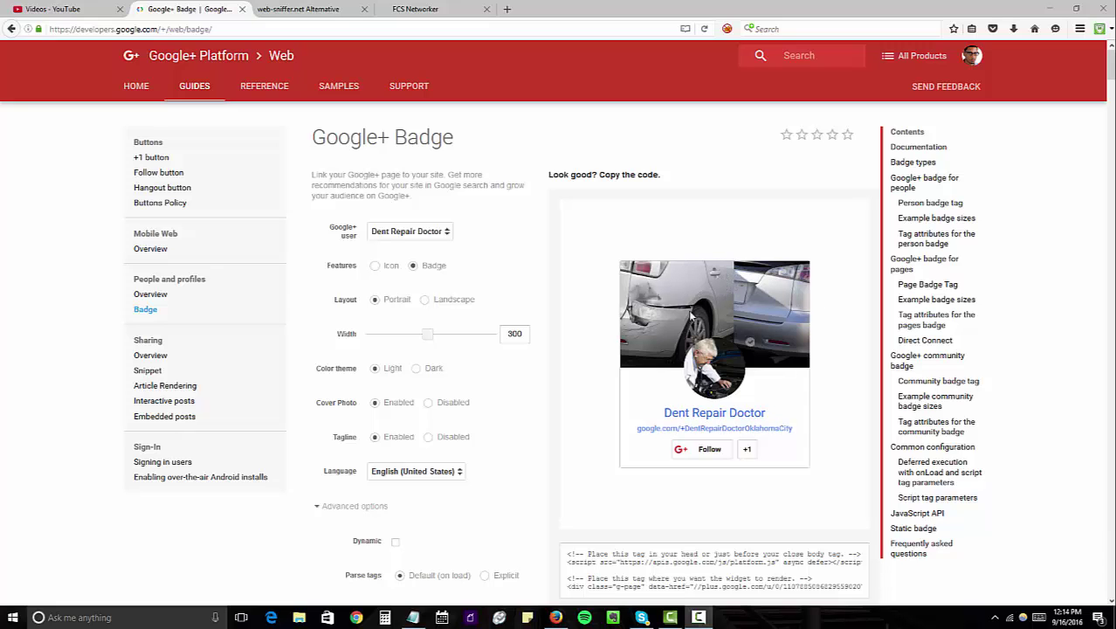
{"action": "scroll", "coordinate": [763, 306], "scroll_direction": "down", "scroll_amount": 2}
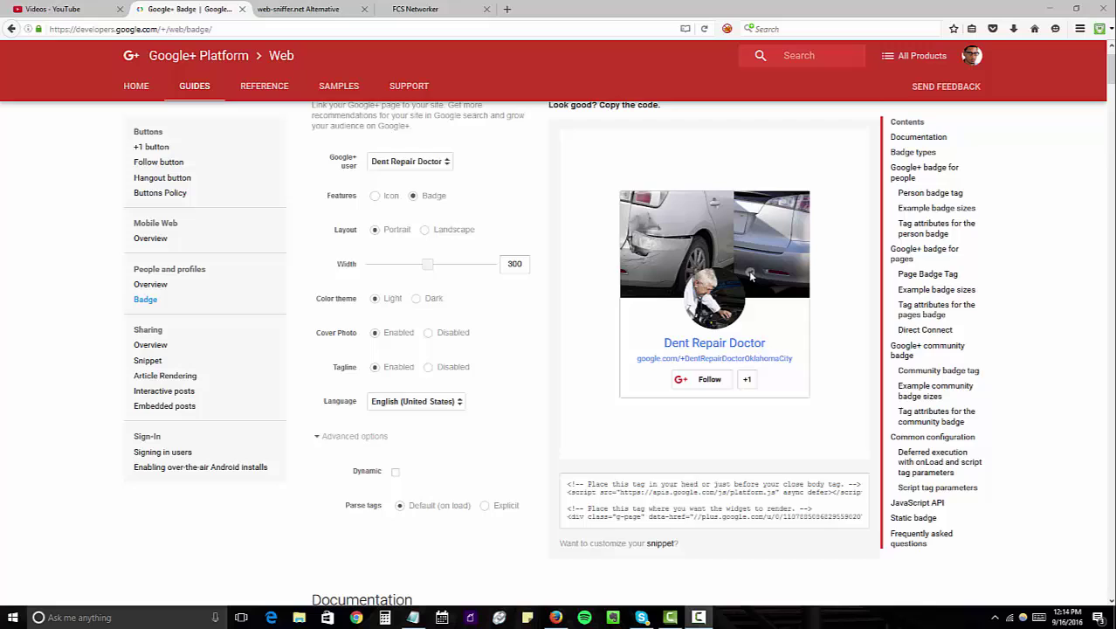
{"action": "scroll", "coordinate": [751, 280], "scroll_direction": "down", "scroll_amount": 2}
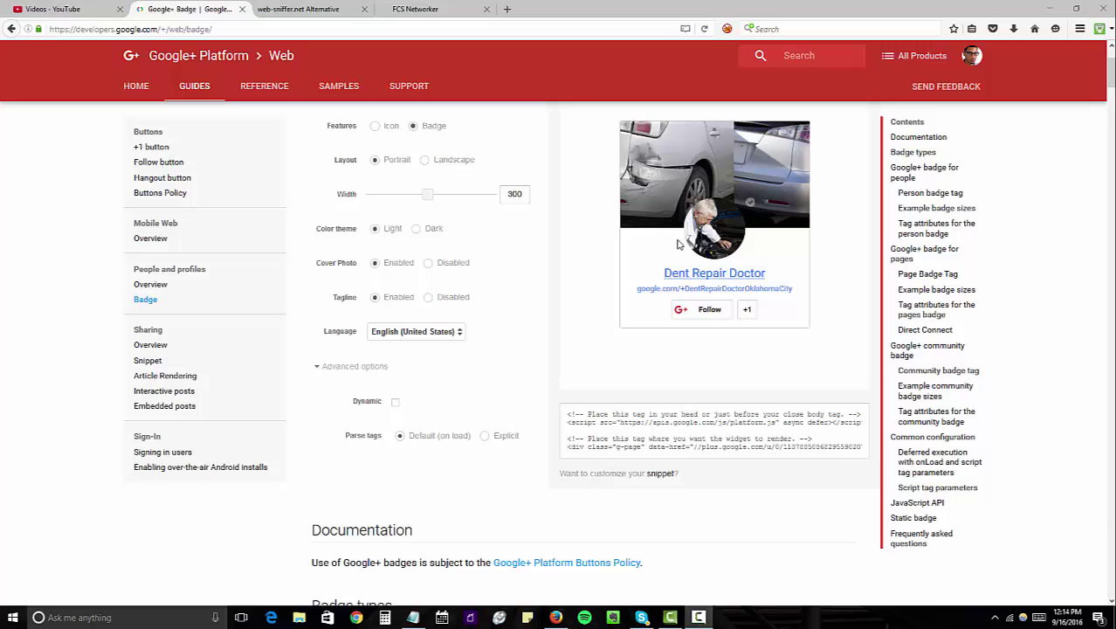
{"action": "left_click", "coordinate": [649, 421]}
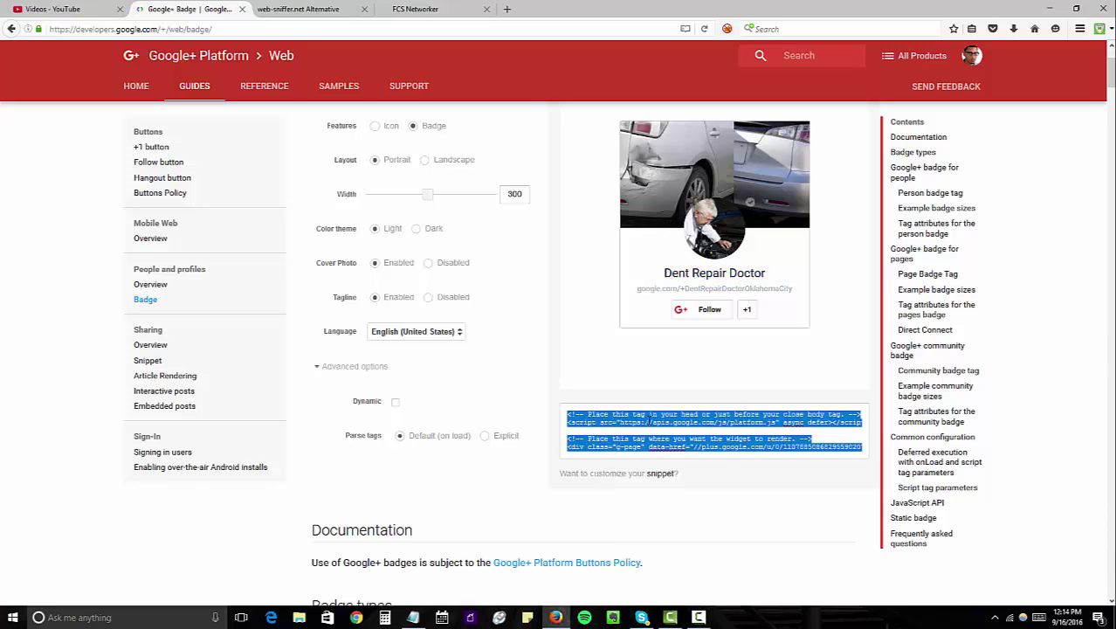
{"action": "key", "text": "alt+Tab"}
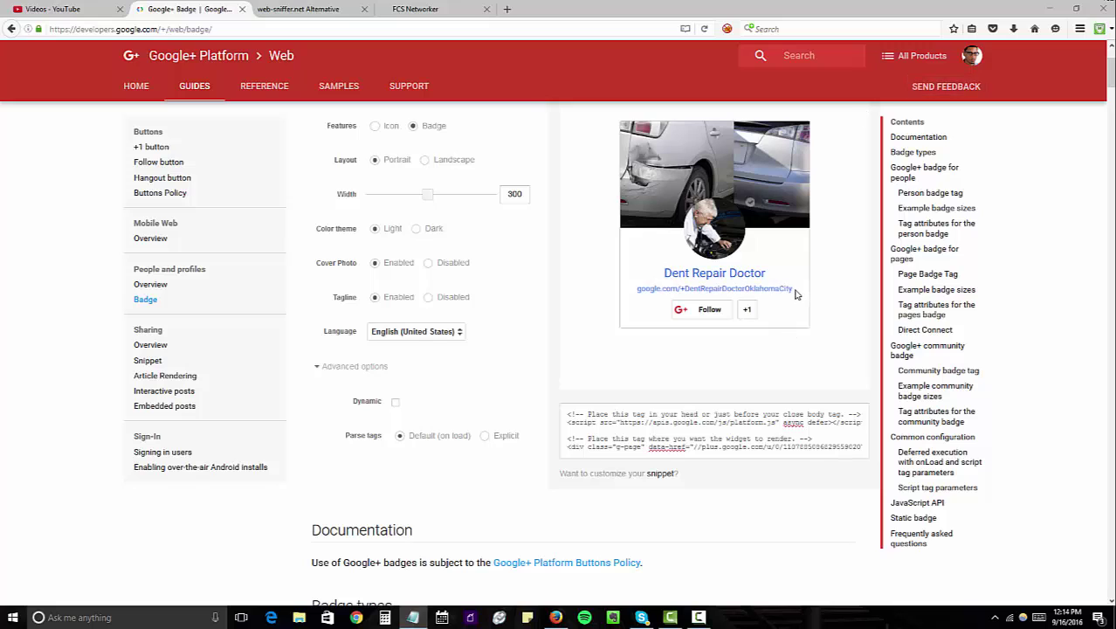
{"action": "left_click_drag", "start_coordinate": [795, 295], "coordinate": [631, 291]}
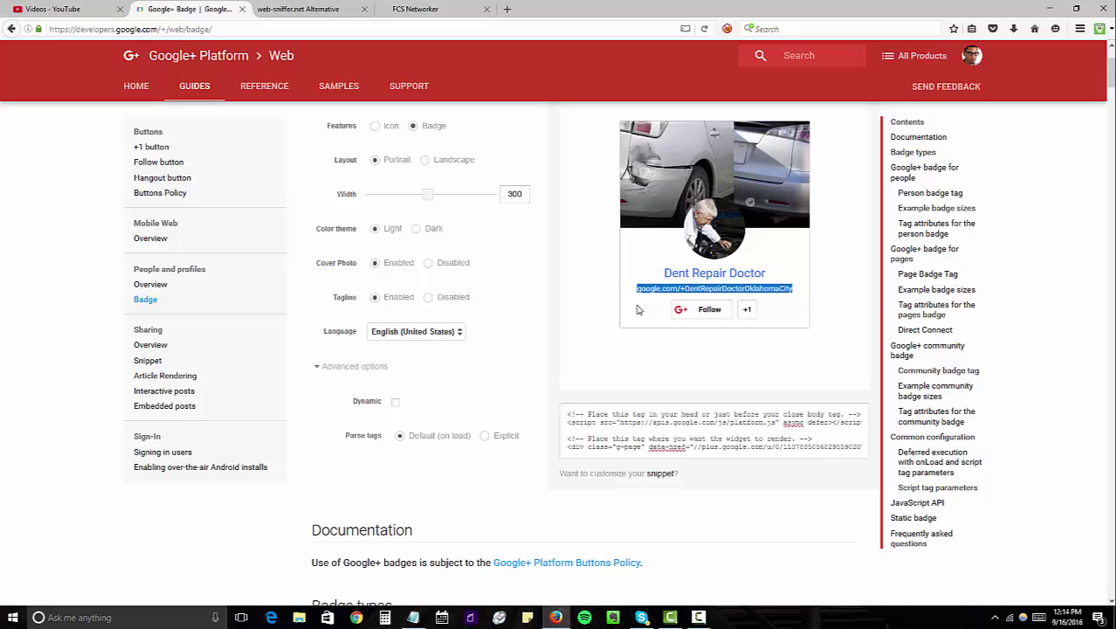
{"action": "key", "text": "alt+Tab"}
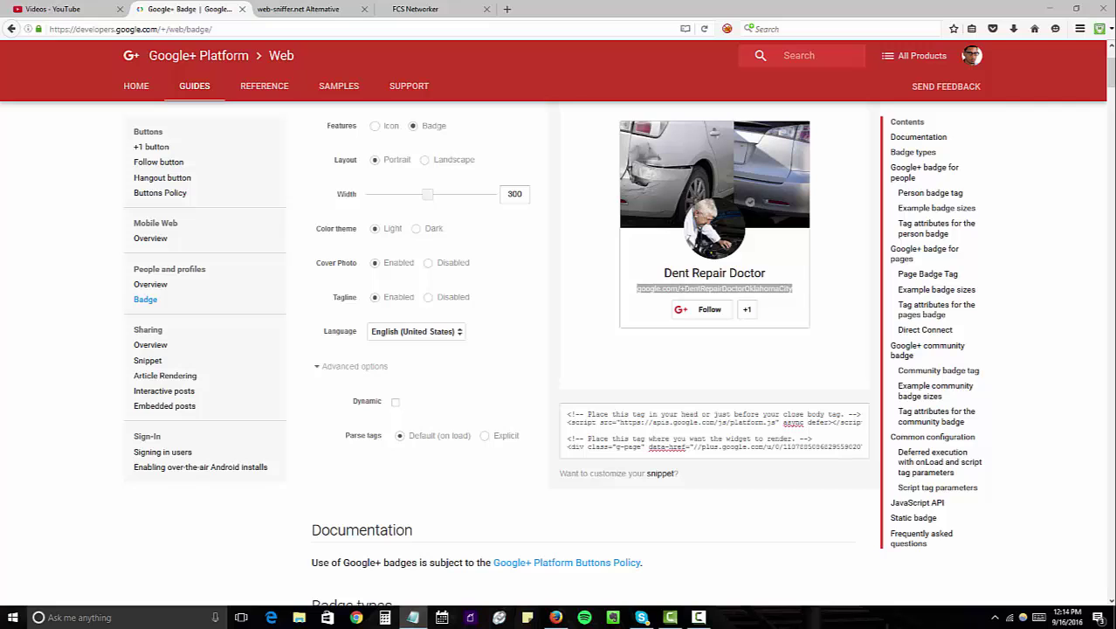
{"action": "left_click_drag", "start_coordinate": [929, 127], "coordinate": [714, 131]}
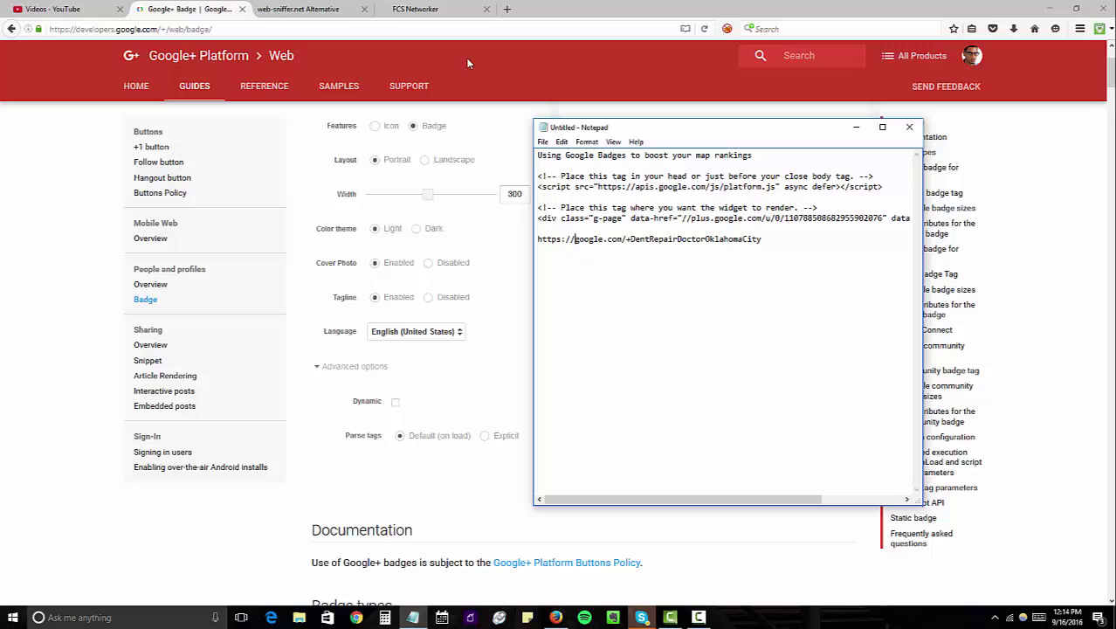
Switch to FCS Networker and start a new blog submission project.
{"action": "left_click", "coordinate": [436, 10]}
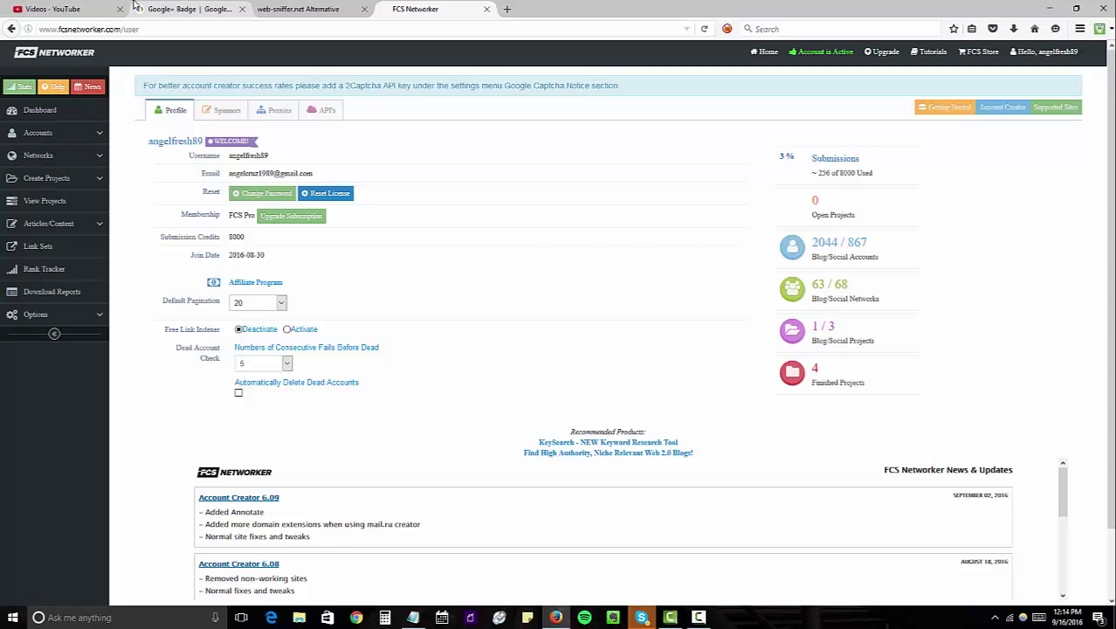
{"action": "left_click", "coordinate": [50, 179]}
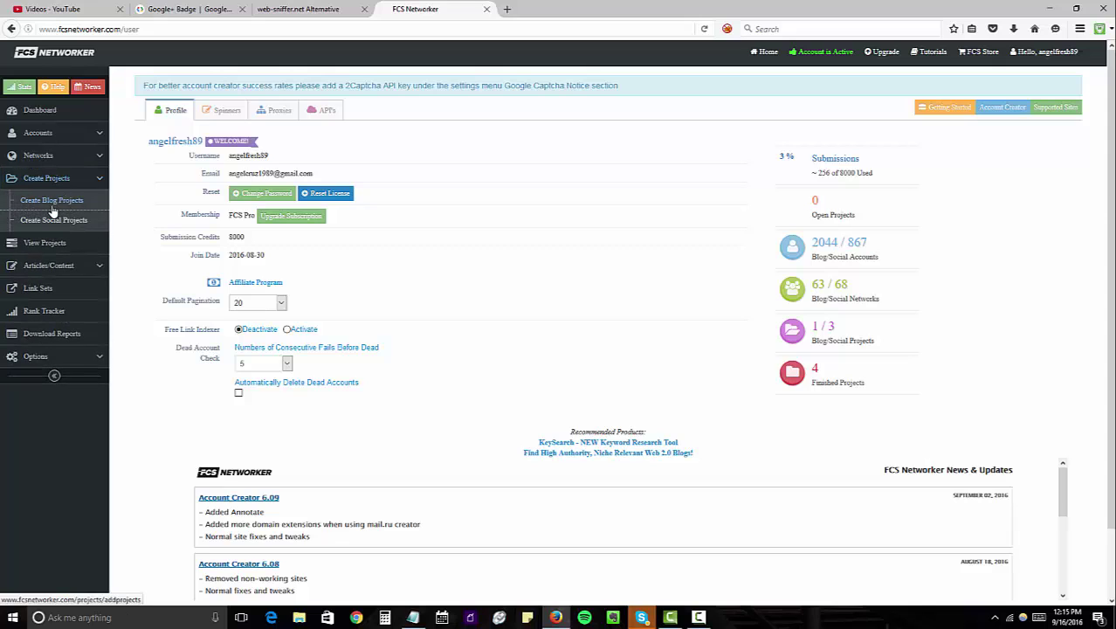
{"action": "left_click", "coordinate": [44, 222]}
{"action": "left_click", "coordinate": [48, 206]}
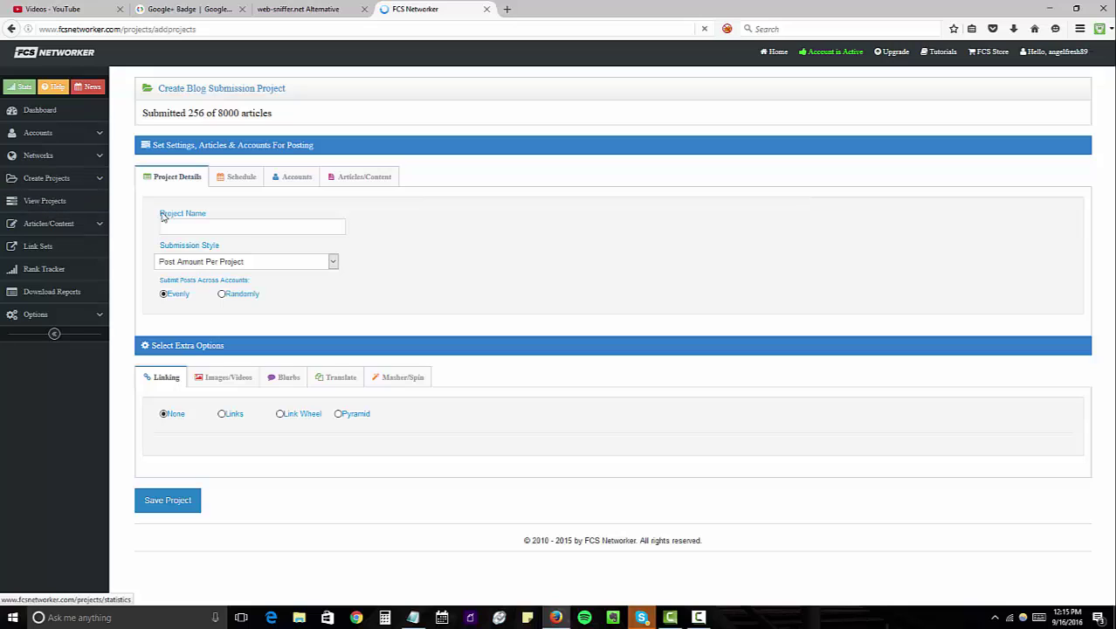
Name the project "google badge embedd dent repair", correcting the typing errors.
{"action": "left_click", "coordinate": [162, 226]}
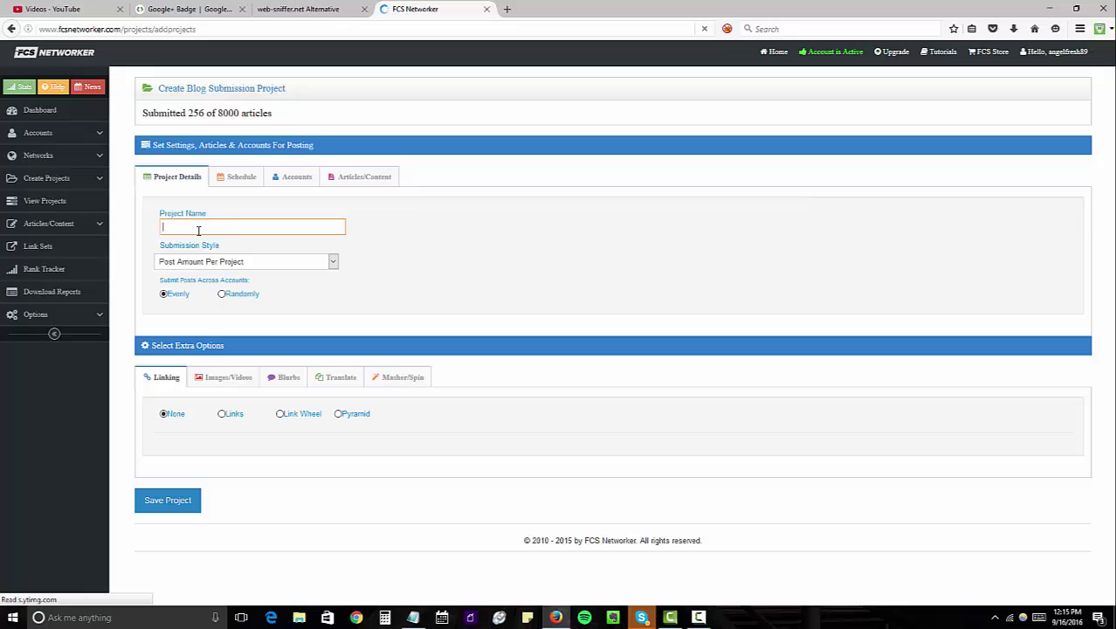
{"action": "type", "text": "gOOgle badge embedde nt r"}
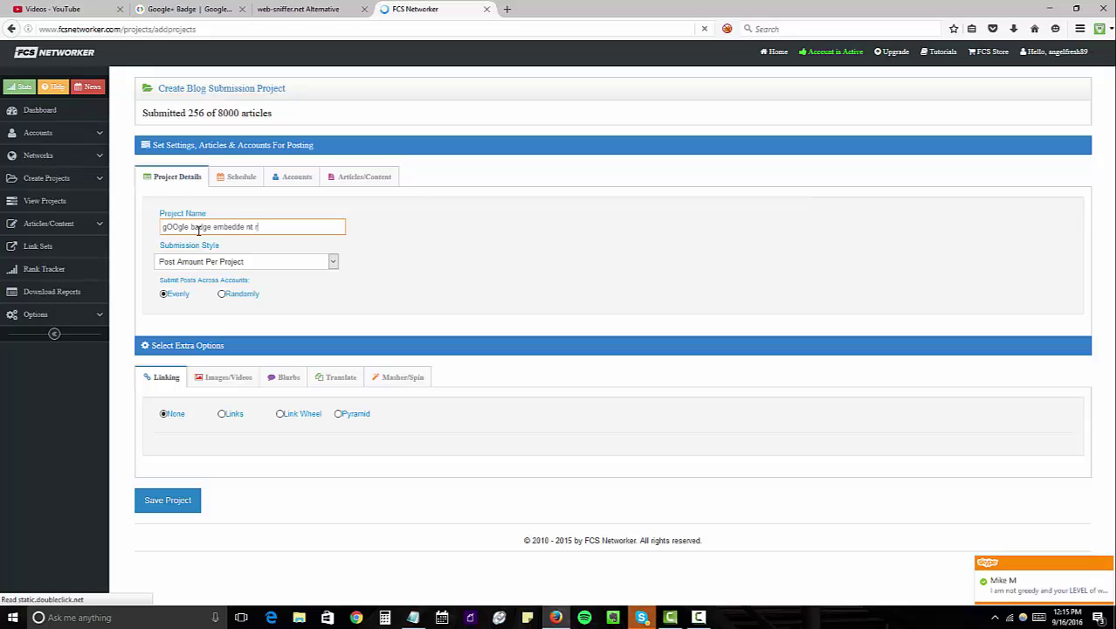
{"action": "type", "text": "eapir"}
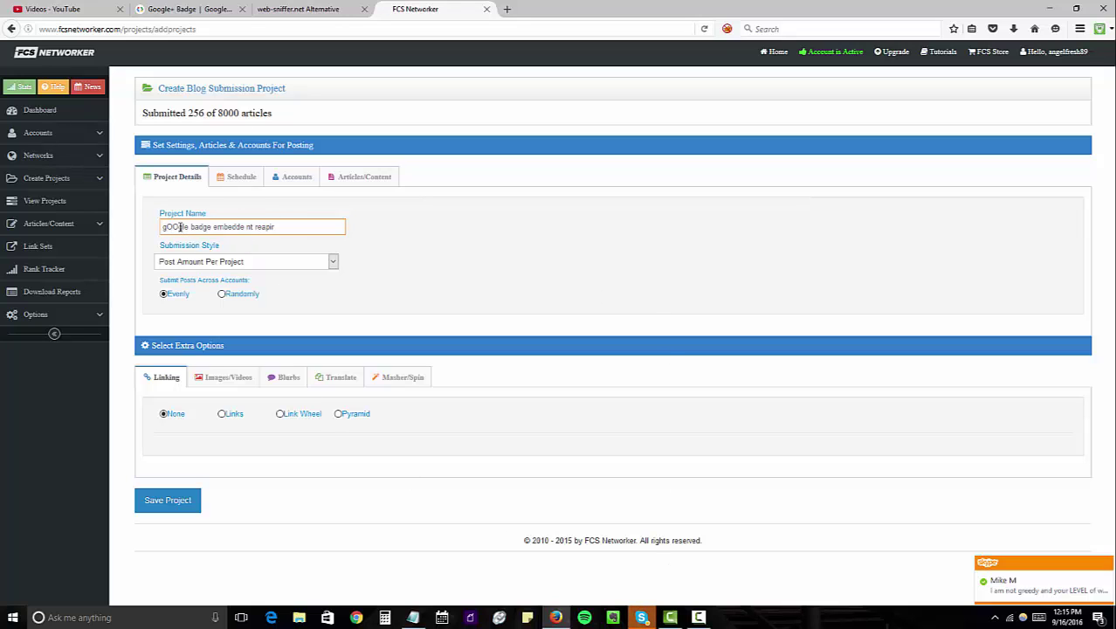
{"action": "key", "text": "BackSpace"}
{"action": "key", "text": "BackSpace"}
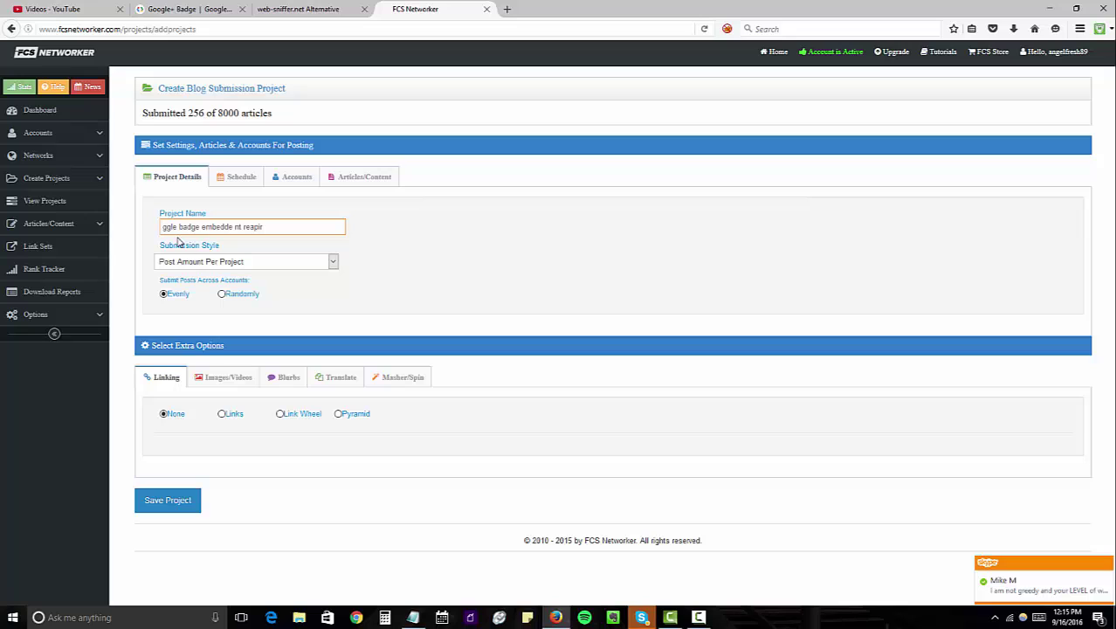
{"action": "type", "text": "oo"}
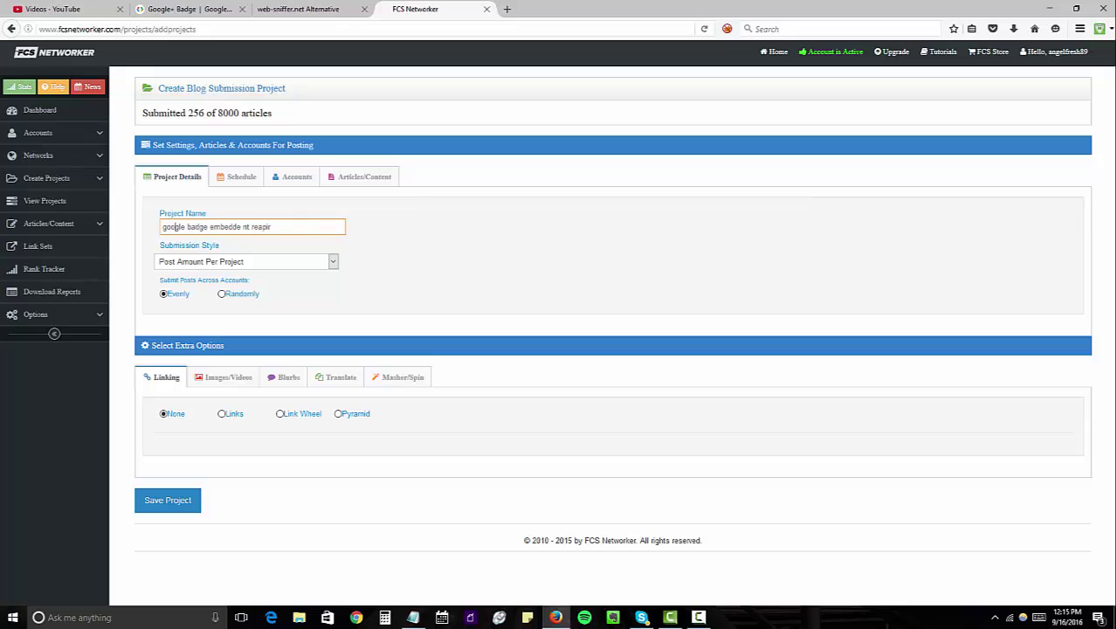
{"action": "key", "text": "F9"}
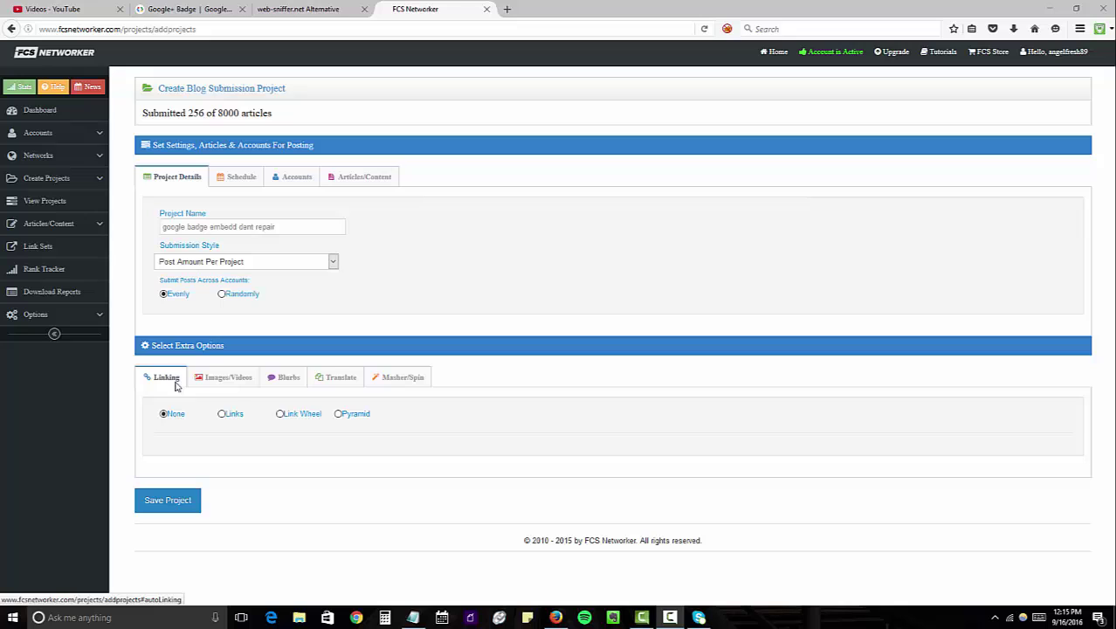
Set the project's linking to Links and start a new primary link set named "Google Local 301".
{"action": "left_click", "coordinate": [222, 414]}
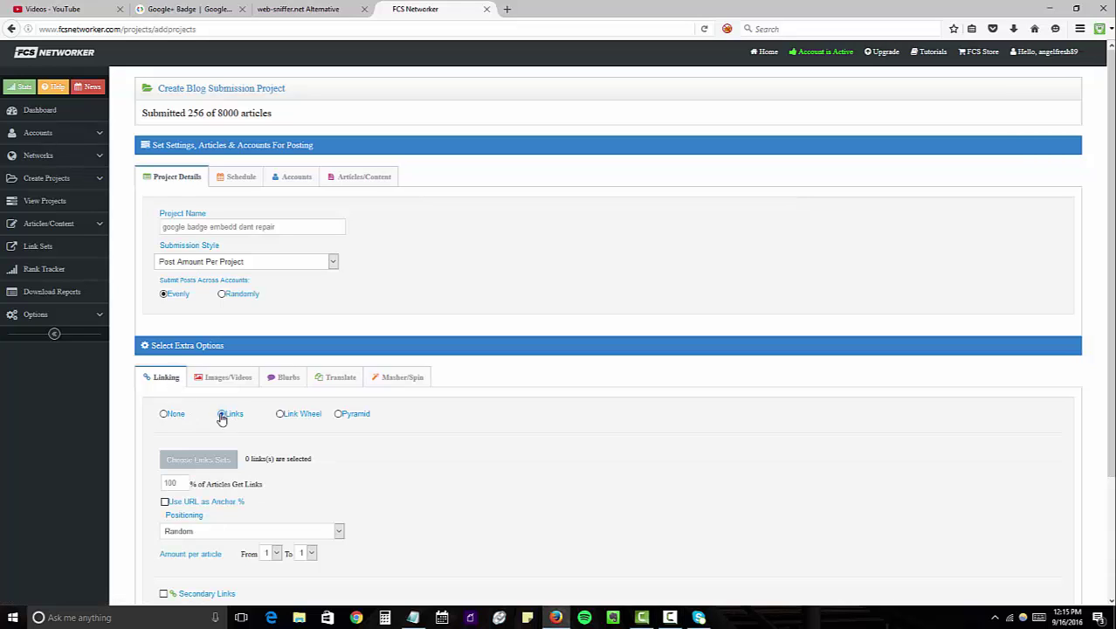
{"action": "left_click", "coordinate": [195, 465]}
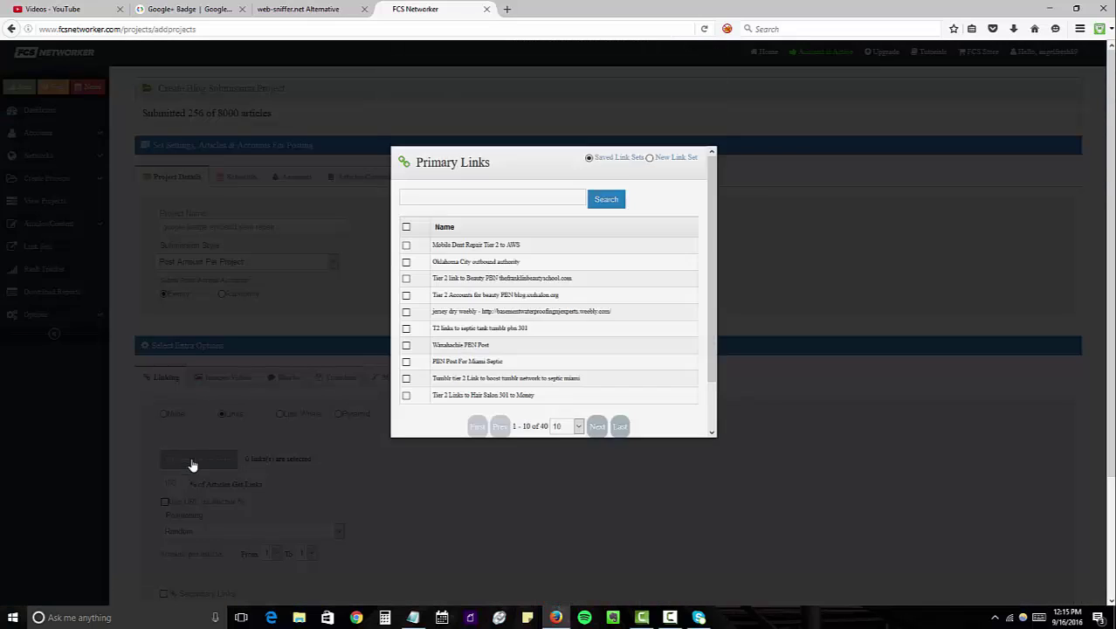
{"action": "left_click", "coordinate": [650, 191]}
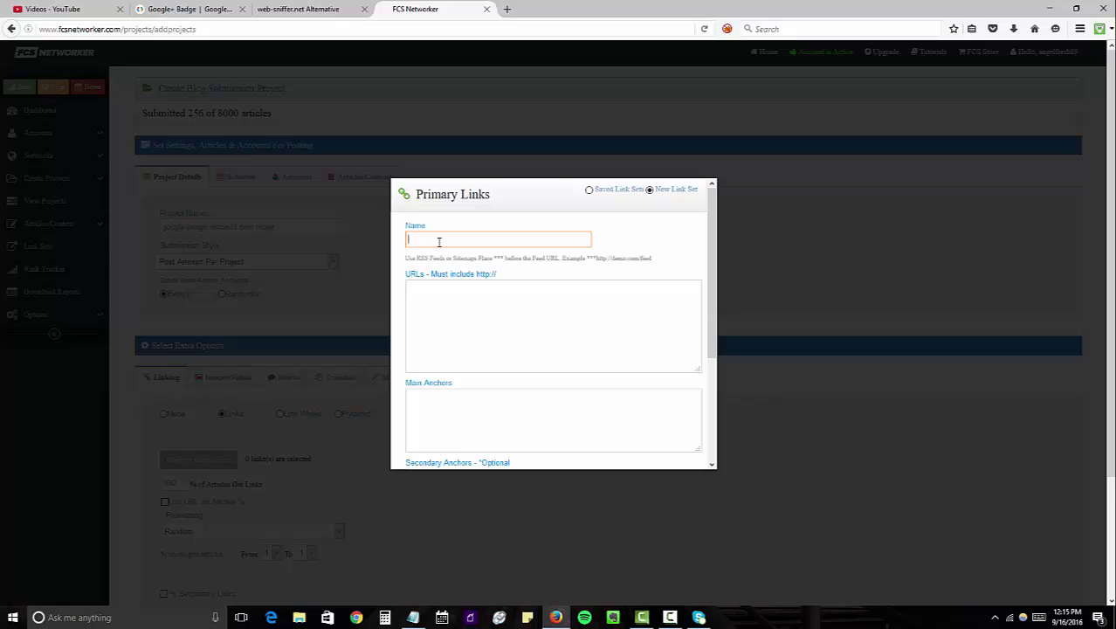
{"action": "type", "text": "G"}
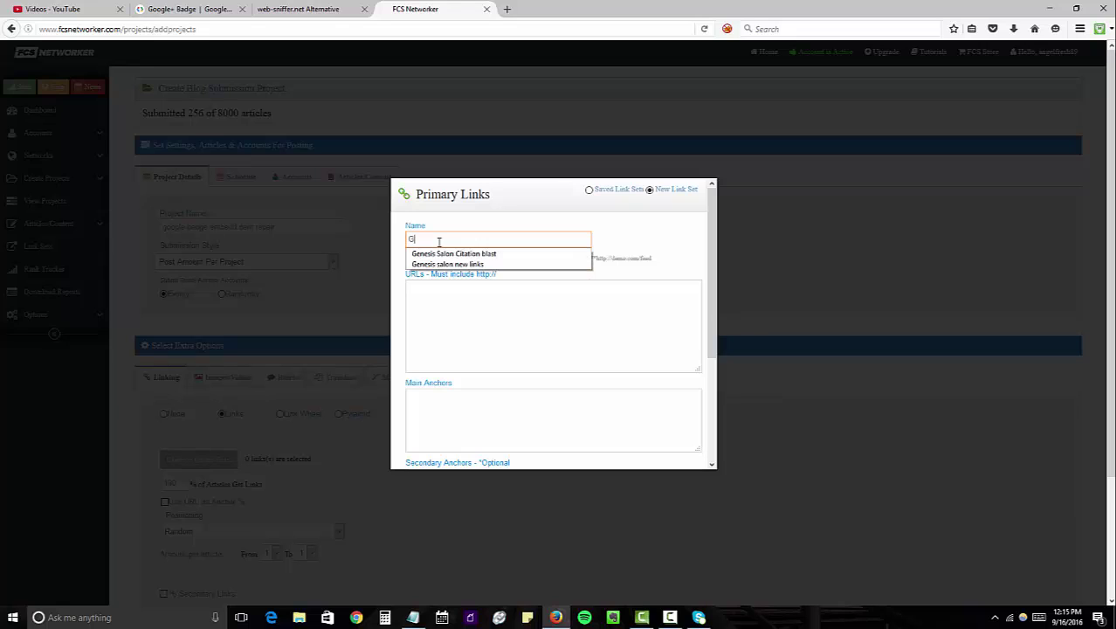
{"action": "type", "text": "oogle Local 301"}
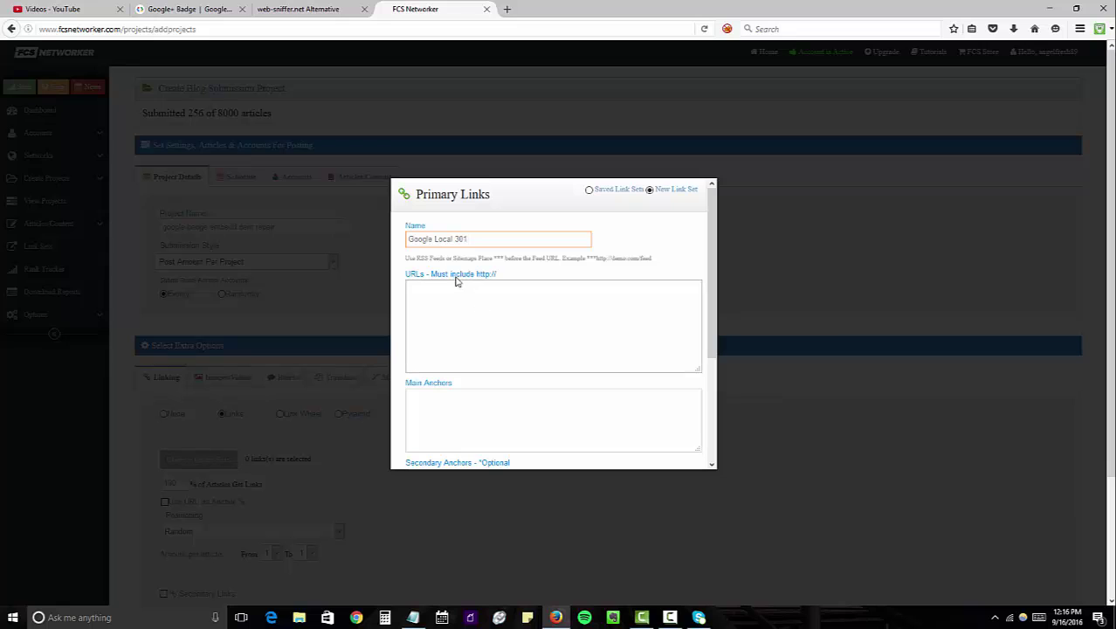
{"action": "left_click", "coordinate": [456, 282]}
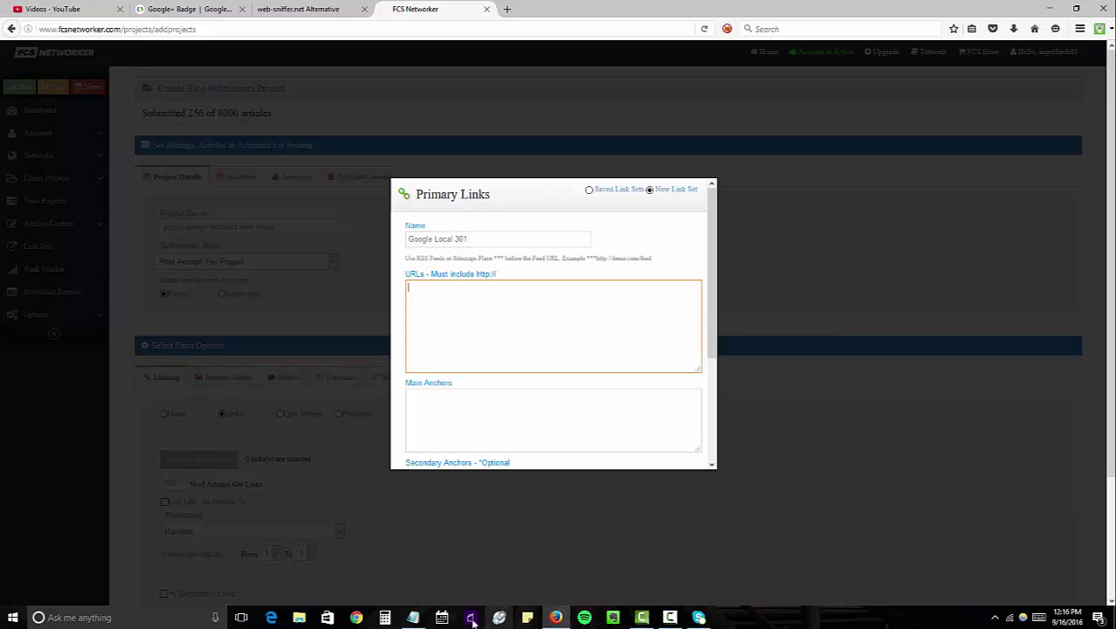
Check the badge URL's response status and redirect location in the HTTP sniffer, and copy the tested URL google.com/+DentRepairDoctorOklahomaCity.
{"action": "left_click", "coordinate": [194, 9]}
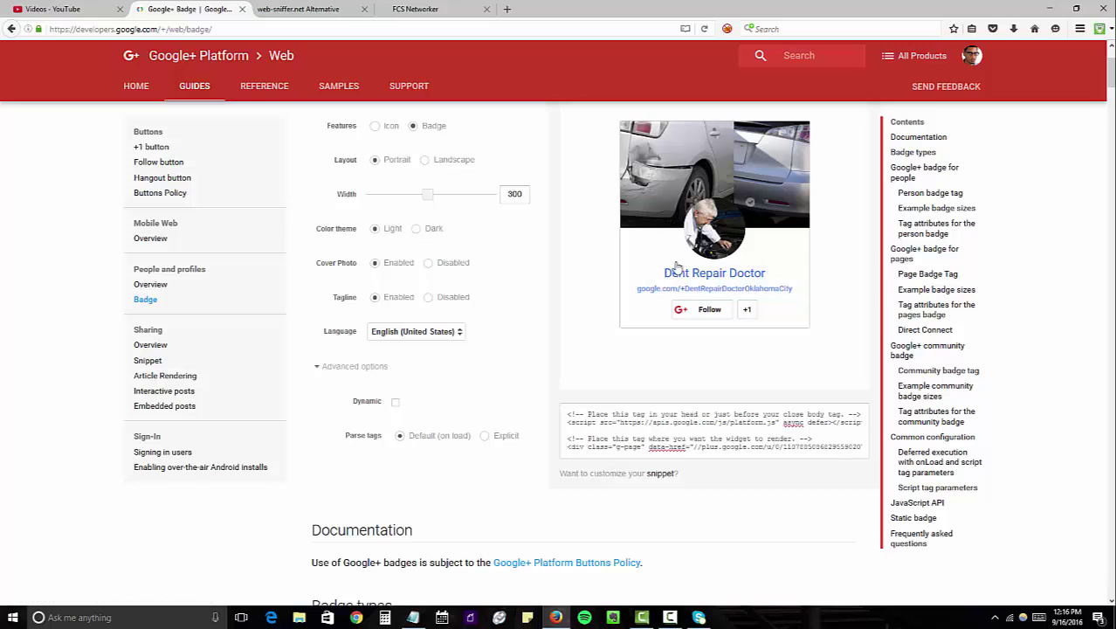
{"action": "left_click", "coordinate": [311, 11]}
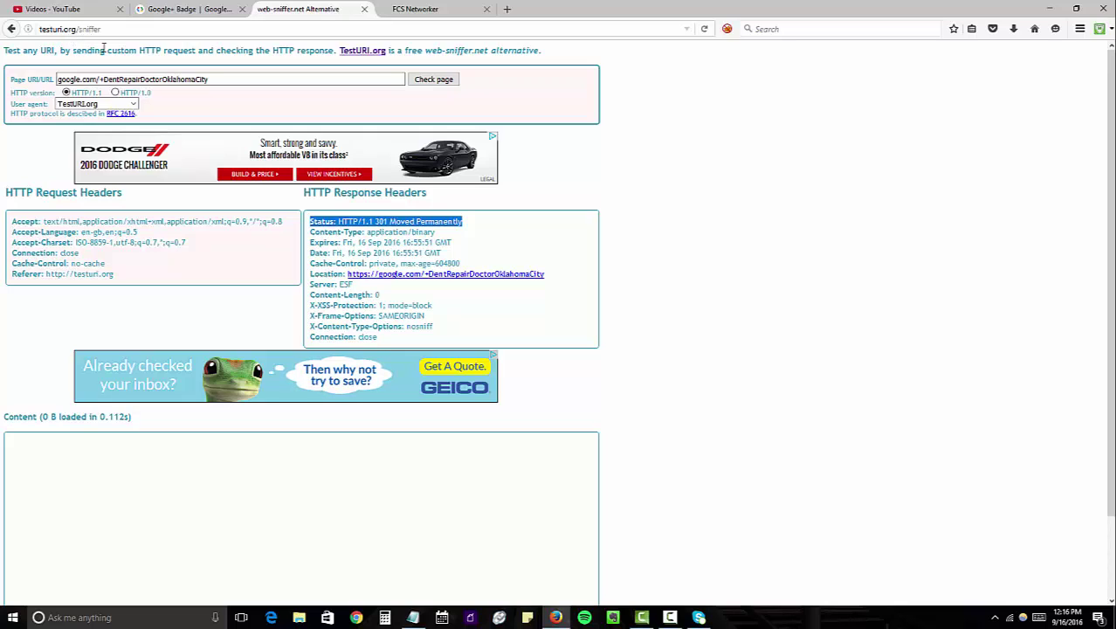
{"action": "left_click", "coordinate": [84, 79]}
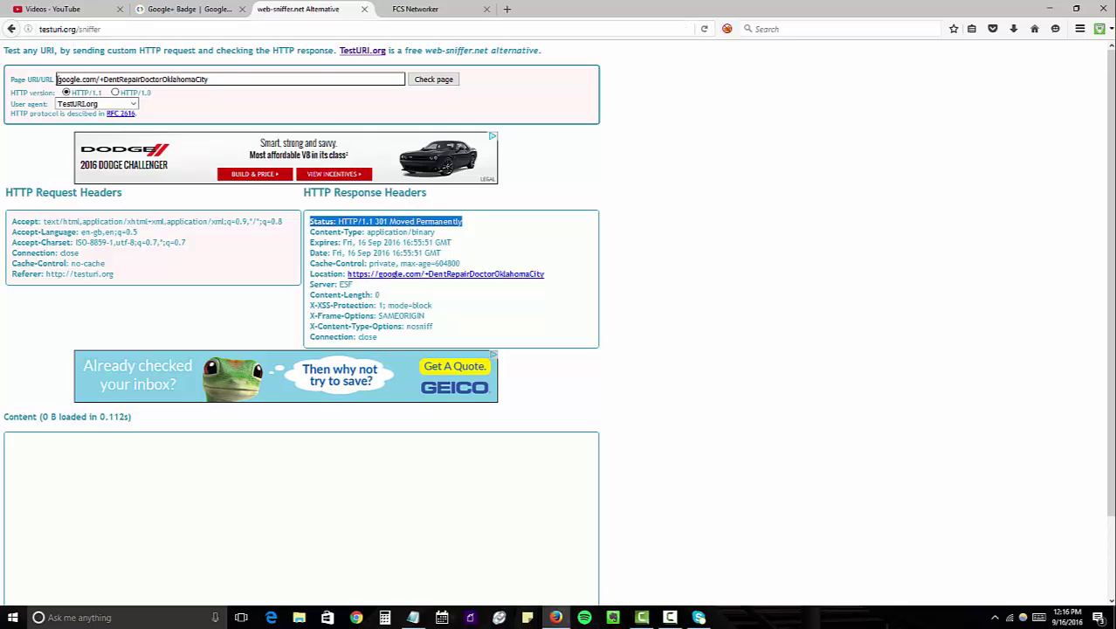
{"action": "left_click", "coordinate": [57, 80]}
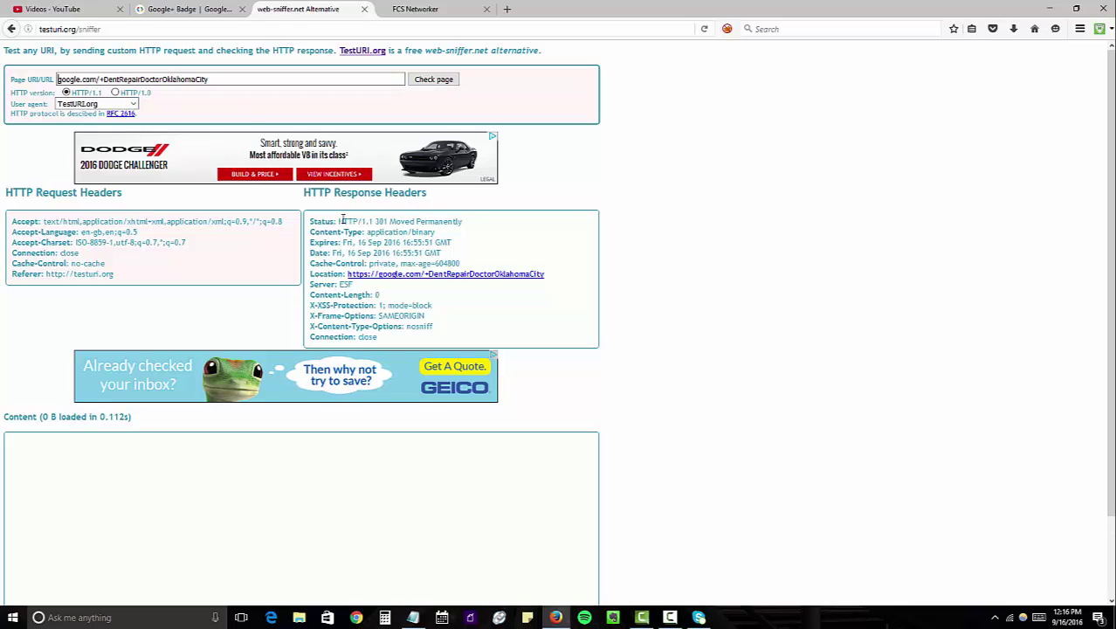
{"action": "left_click_drag", "start_coordinate": [338, 221], "coordinate": [471, 226]}
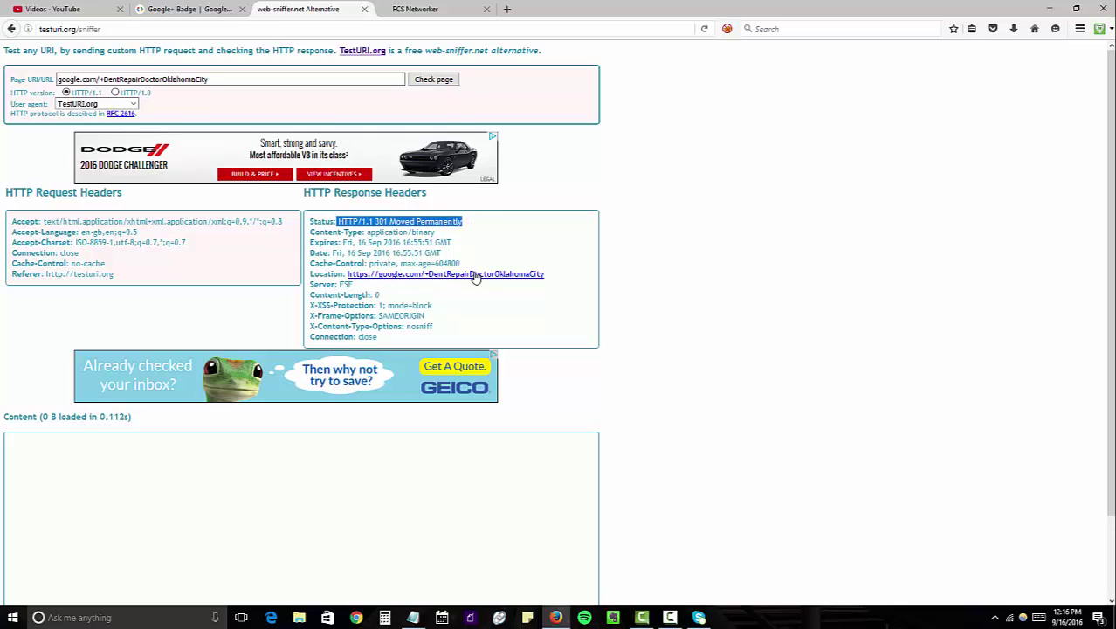
{"action": "left_click_drag", "start_coordinate": [548, 278], "coordinate": [345, 285]}
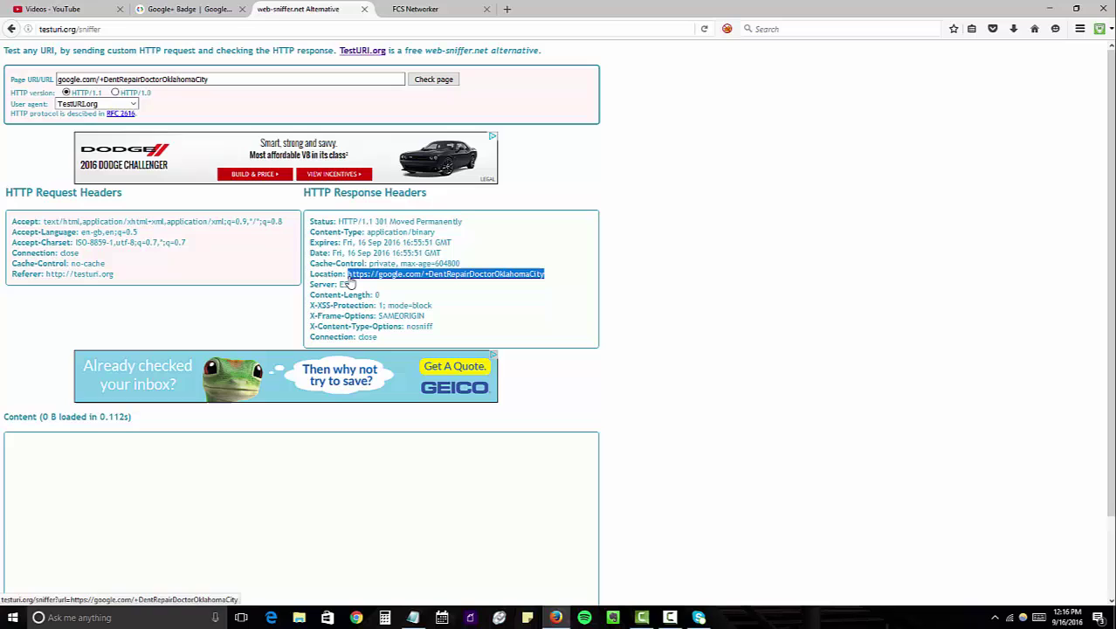
{"action": "triple_click", "coordinate": [158, 78]}
{"action": "key", "text": "ctrl+c"}
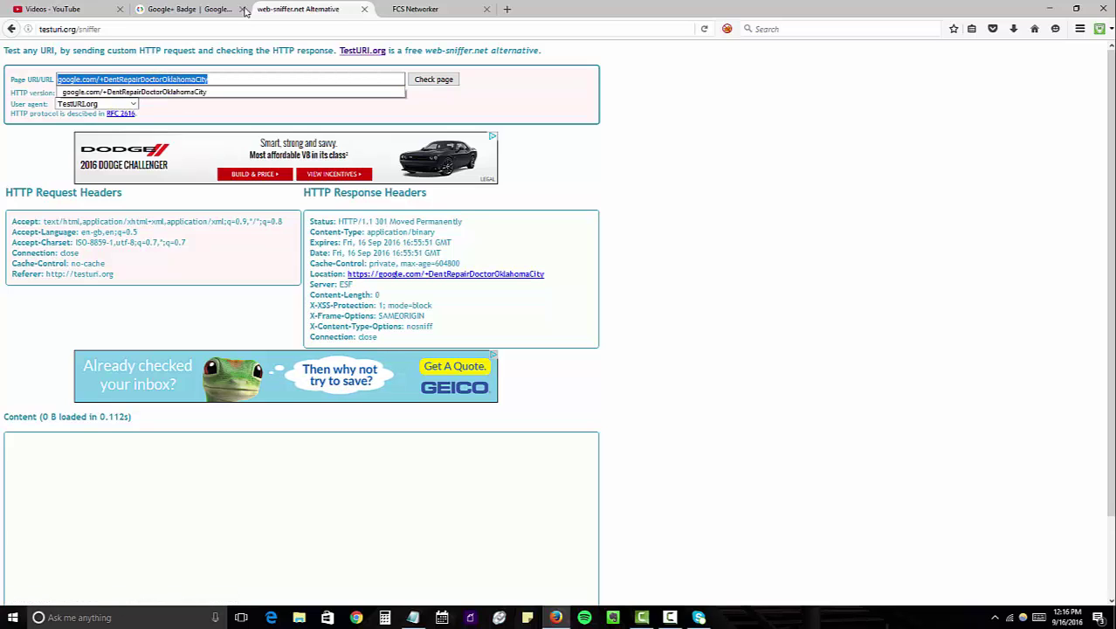
{"action": "left_click", "coordinate": [410, 9]}
{"action": "left_click", "coordinate": [445, 309]}
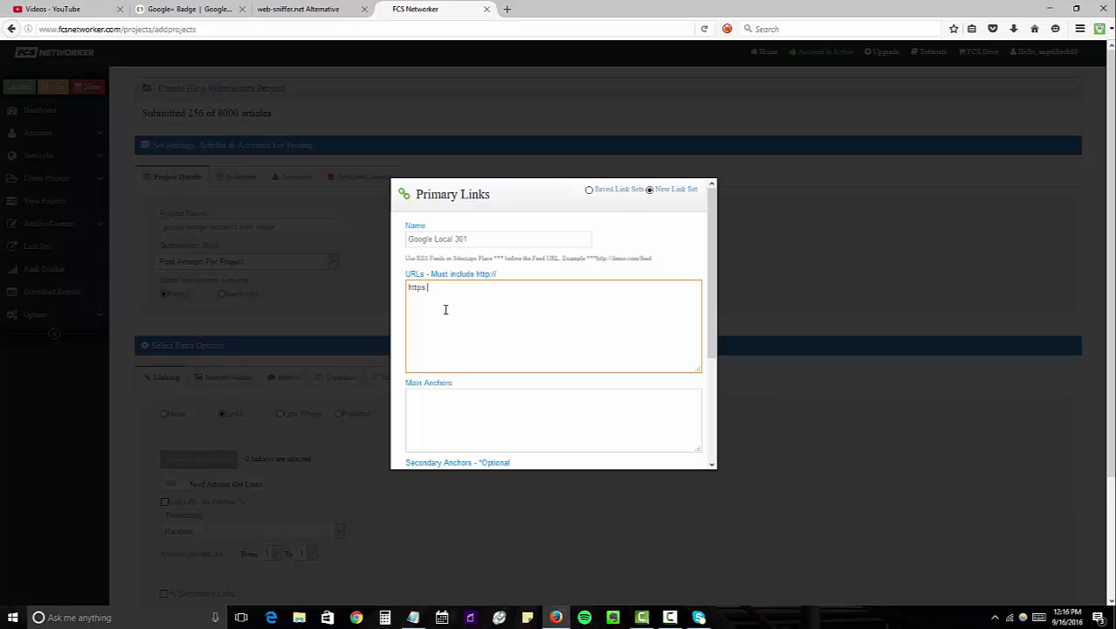
{"action": "type", "text": "https://"}
{"action": "key", "text": "ctrl+v"}
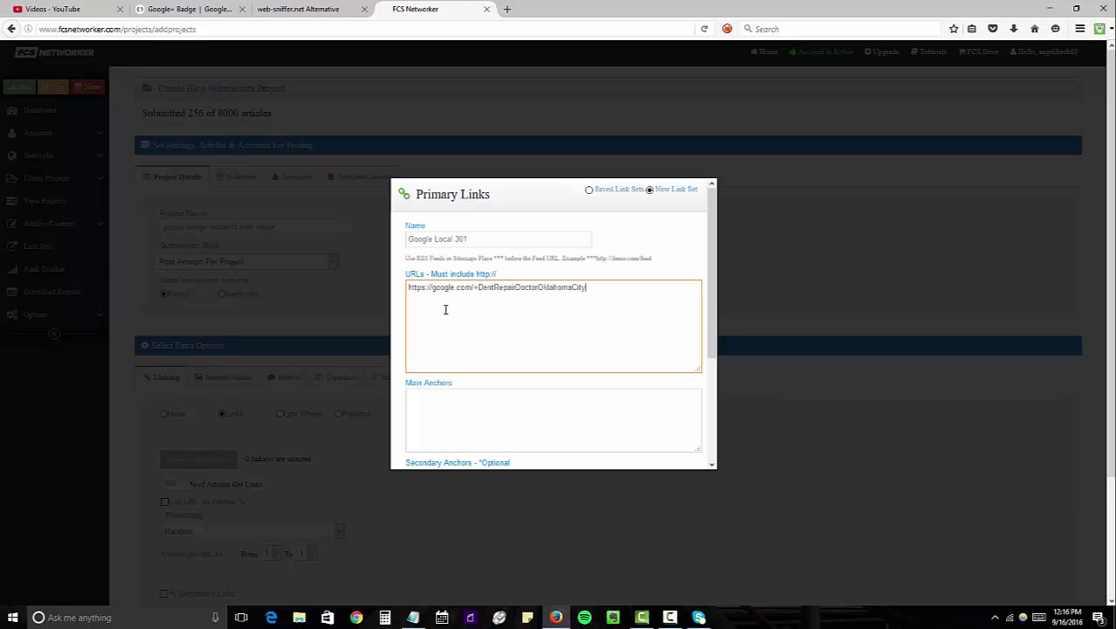
Enter main anchors Google +, Google Local Page, dent repair, Dent repair doctor, Mobile dent repair, Oklahoma City and OKC, and apply the link set to the project.
{"action": "left_click", "coordinate": [456, 407]}
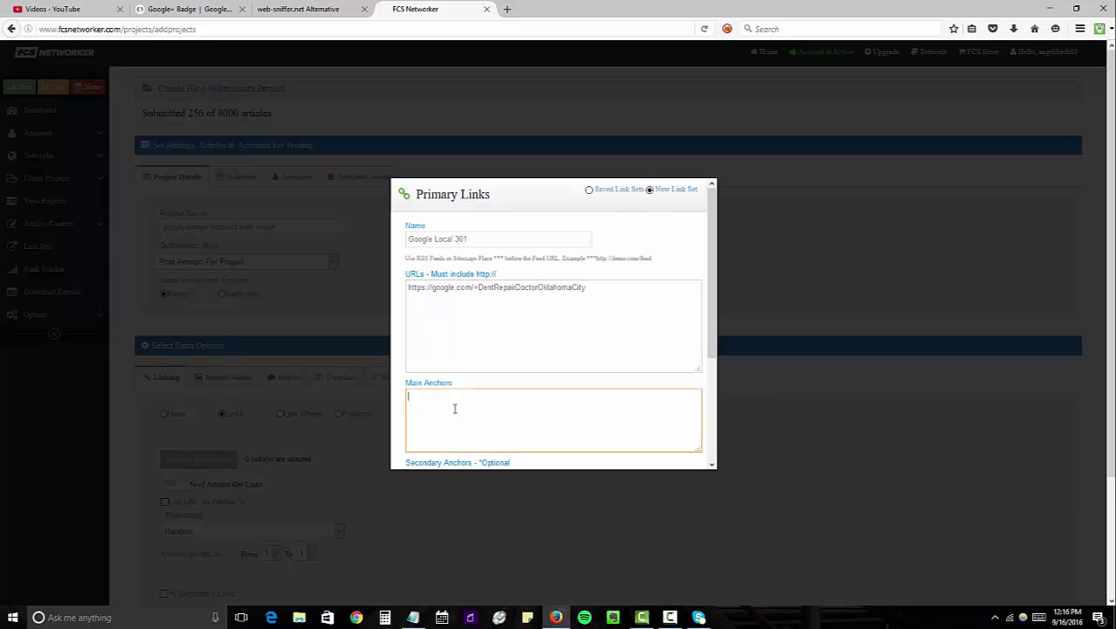
{"action": "scroll", "coordinate": [667, 309], "scroll_direction": "down", "scroll_amount": 1}
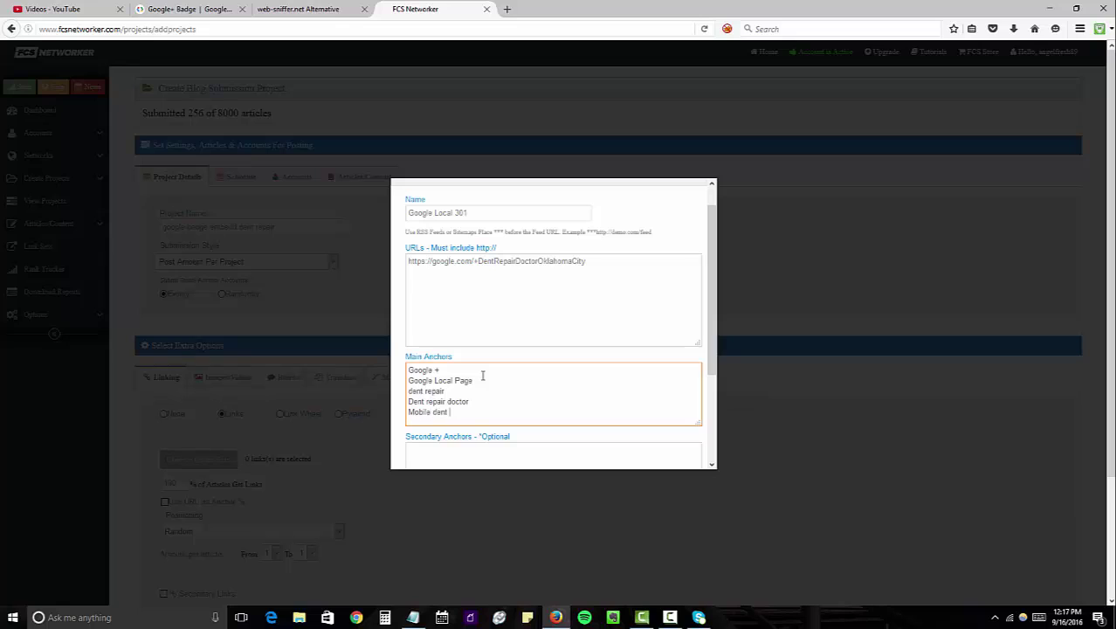
{"action": "key", "text": "Return"}
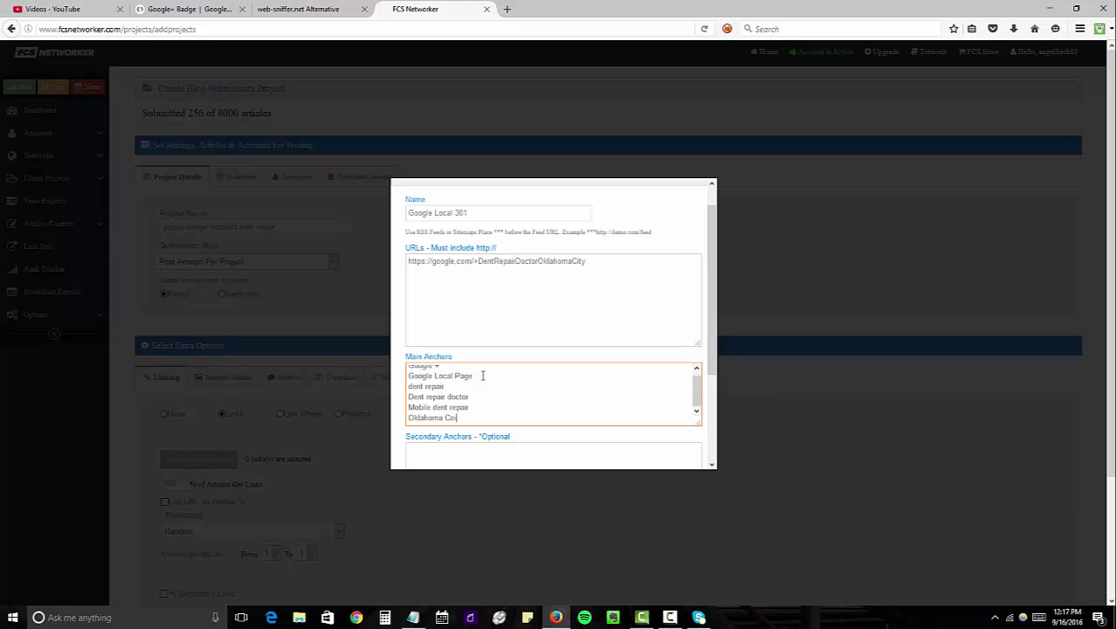
{"action": "type", "text": "Oklahoma City"}
{"action": "key", "text": "Return"}
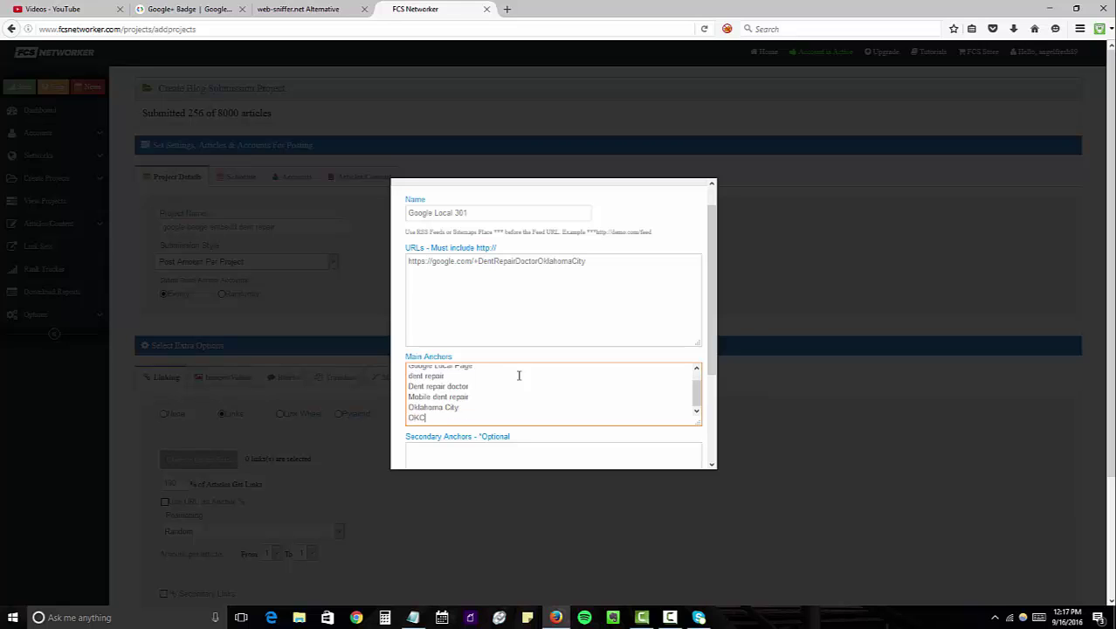
{"action": "scroll", "coordinate": [655, 324], "scroll_direction": "down", "scroll_amount": 3}
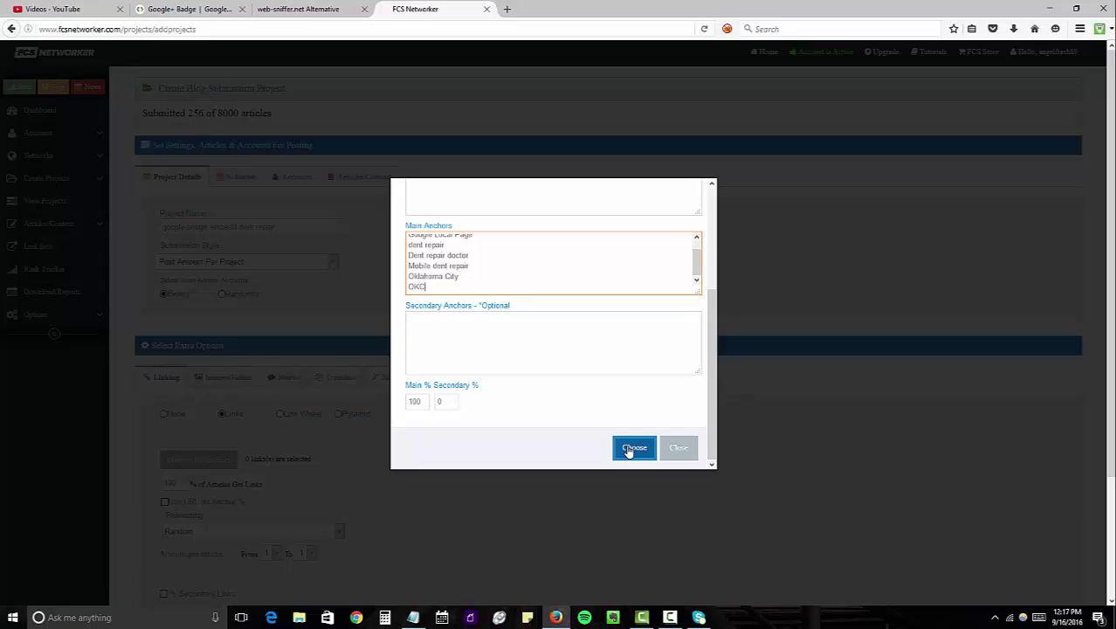
{"action": "left_click", "coordinate": [633, 448]}
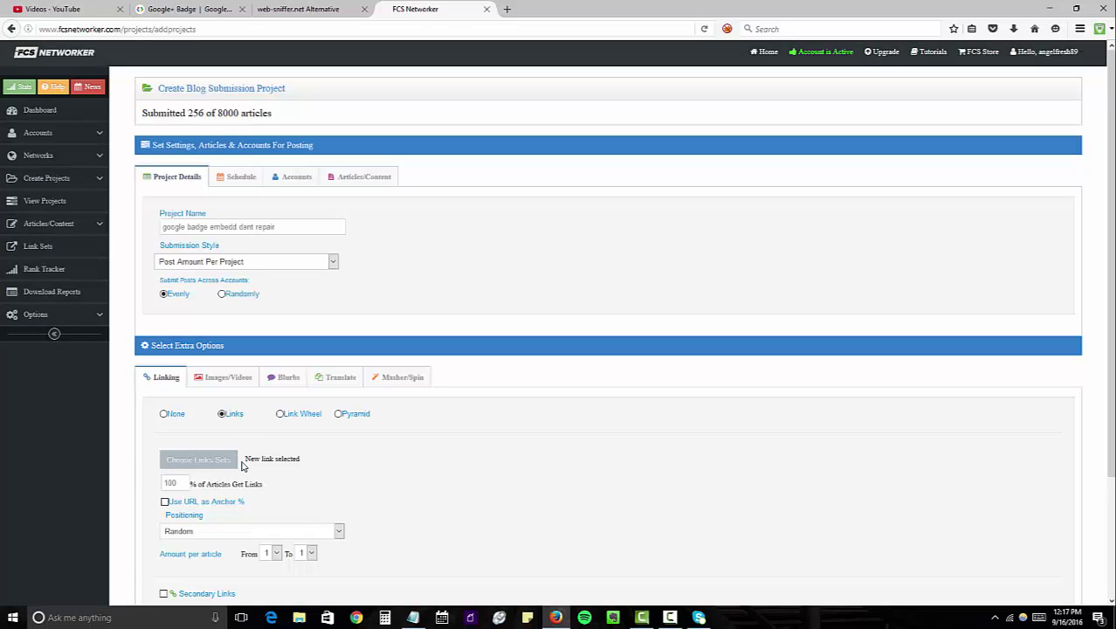
{"action": "triple_click", "coordinate": [267, 461]}
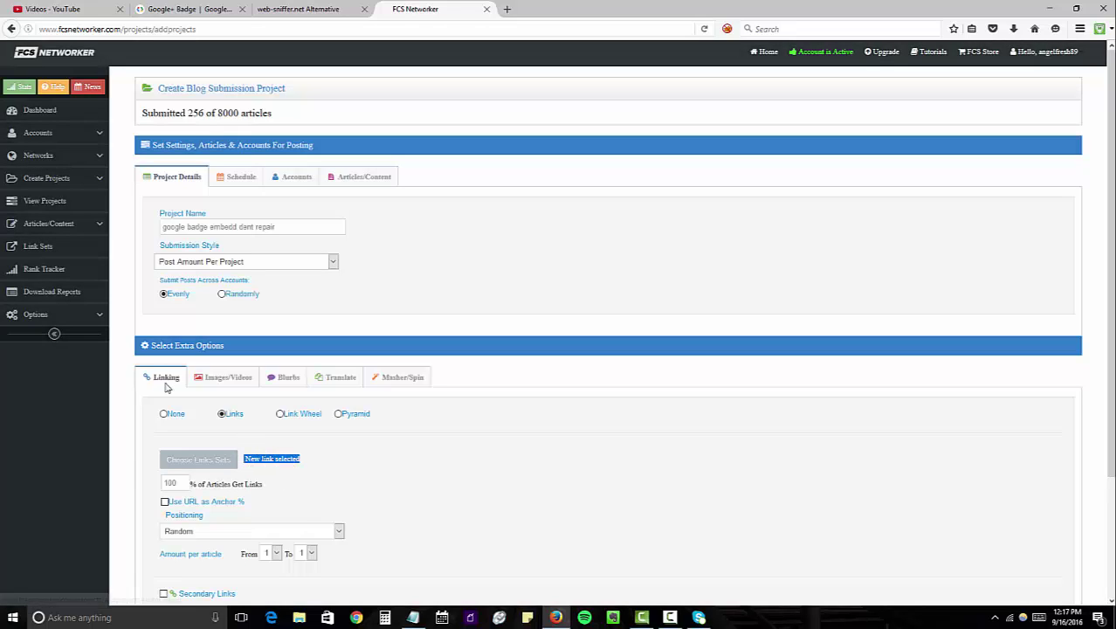
Enable Blurbs 1 for the project and start a new blurb named "Google Local Dent Embed Badge".
{"action": "left_click", "coordinate": [273, 382]}
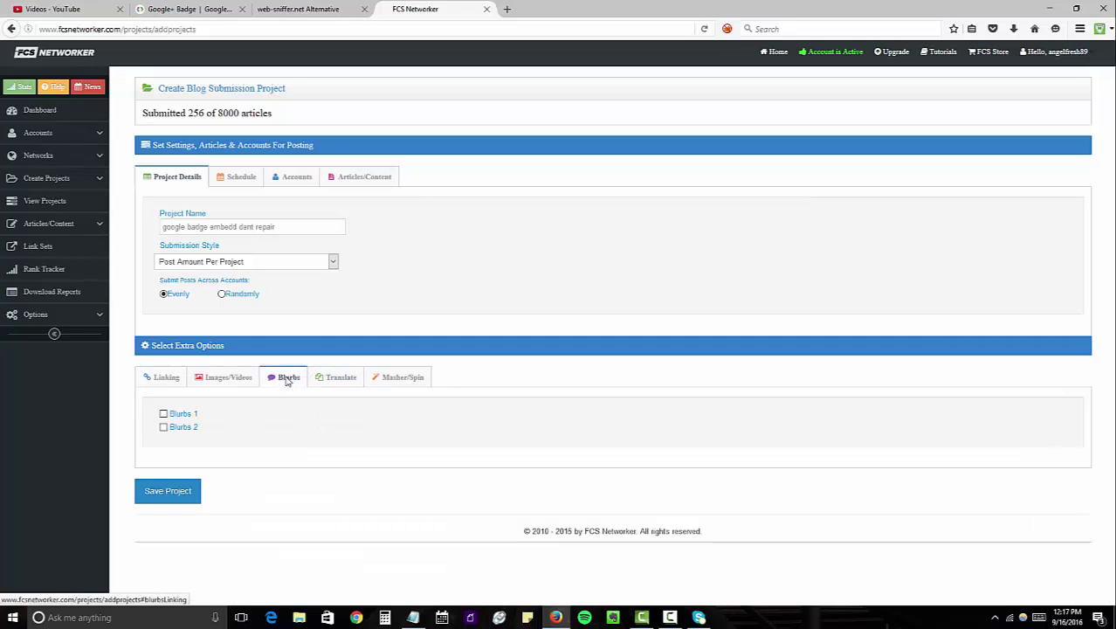
{"action": "left_click", "coordinate": [164, 414]}
{"action": "left_click", "coordinate": [198, 441]}
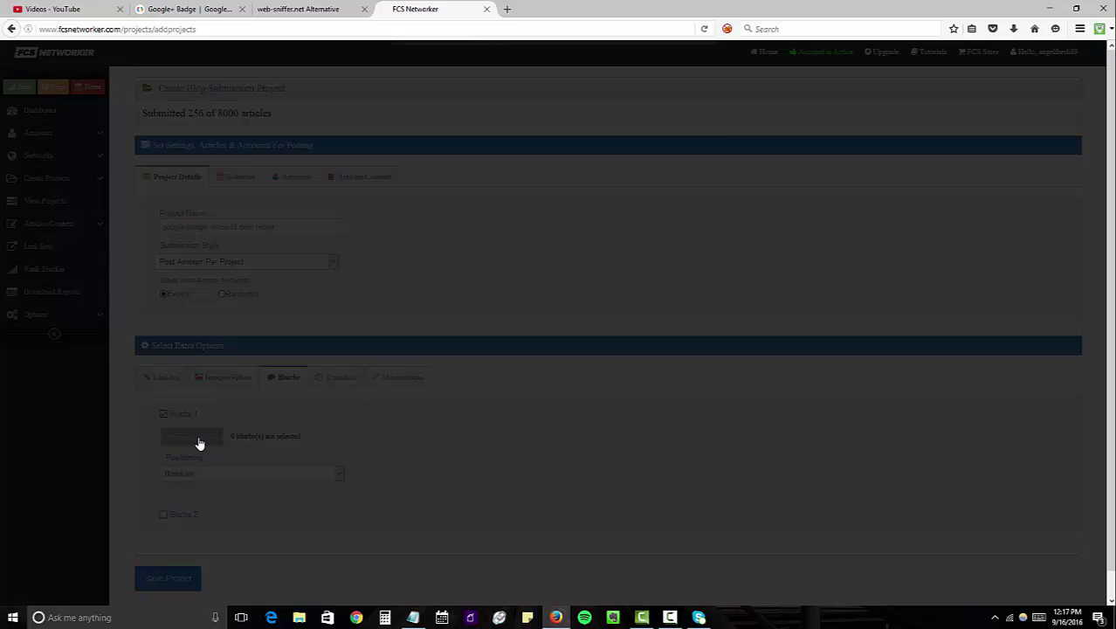
{"action": "left_click", "coordinate": [657, 191]}
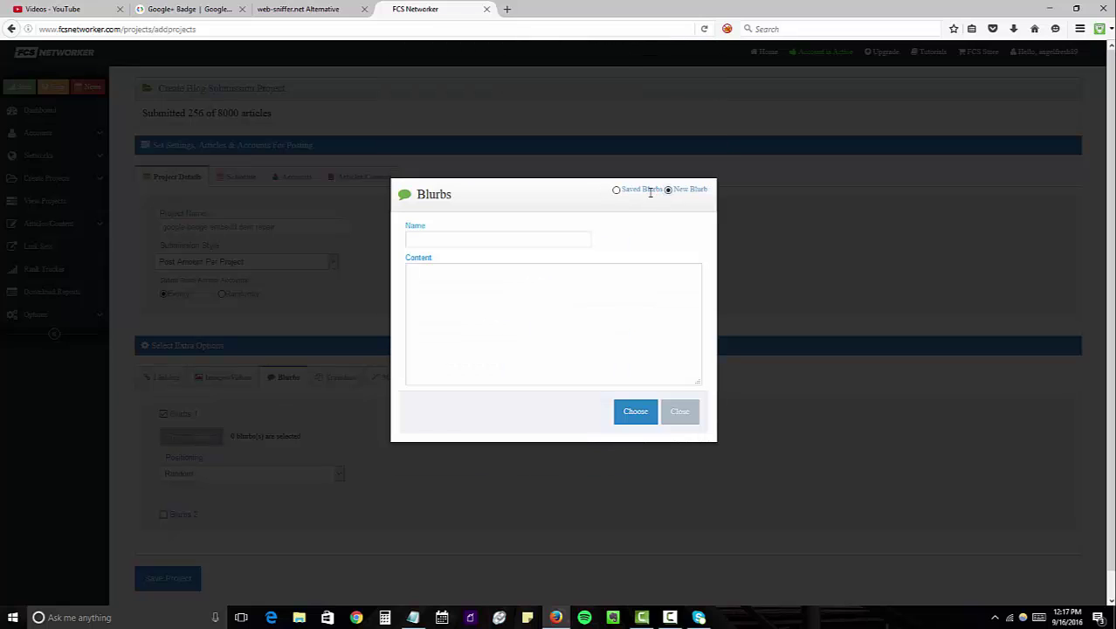
{"action": "left_click", "coordinate": [506, 236]}
{"action": "type", "text": "G"}
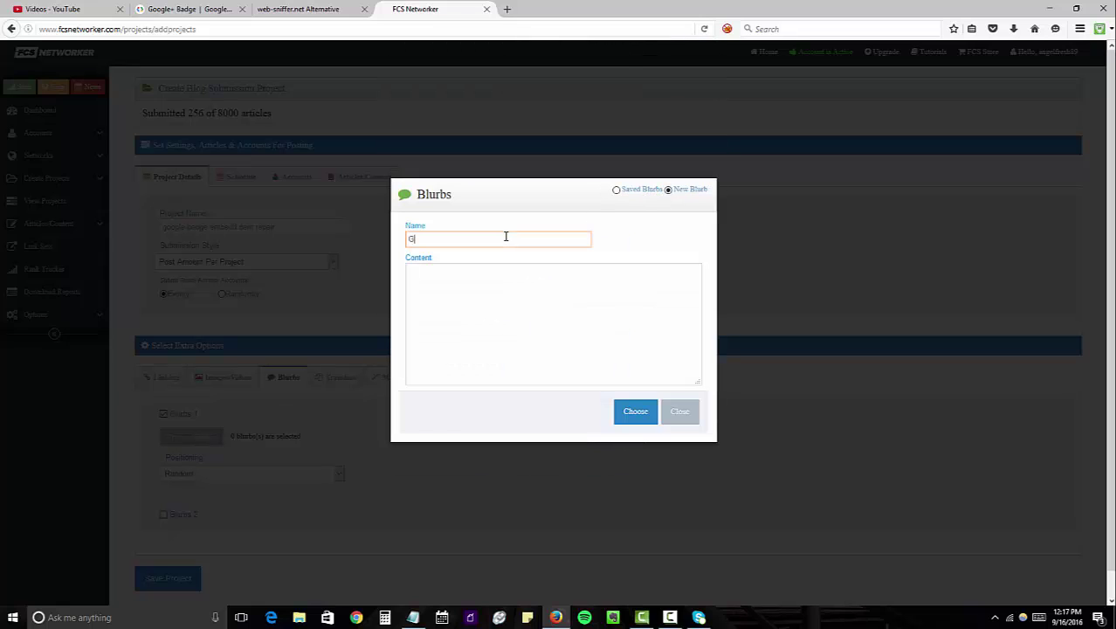
{"action": "type", "text": "oogle Local Dent Embed Badge"}
Copy the Google badge embed code from the Notepad notes into the new blurb's content and apply the blurb to the project.
{"action": "left_click", "coordinate": [411, 617]}
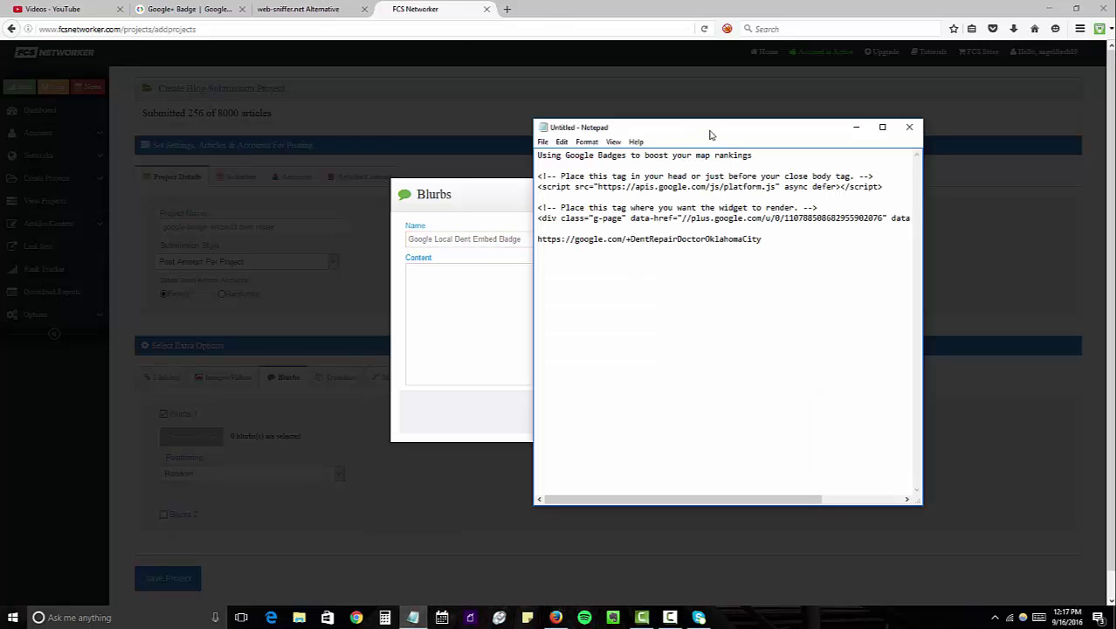
{"action": "left_click_drag", "start_coordinate": [712, 135], "coordinate": [653, 124]}
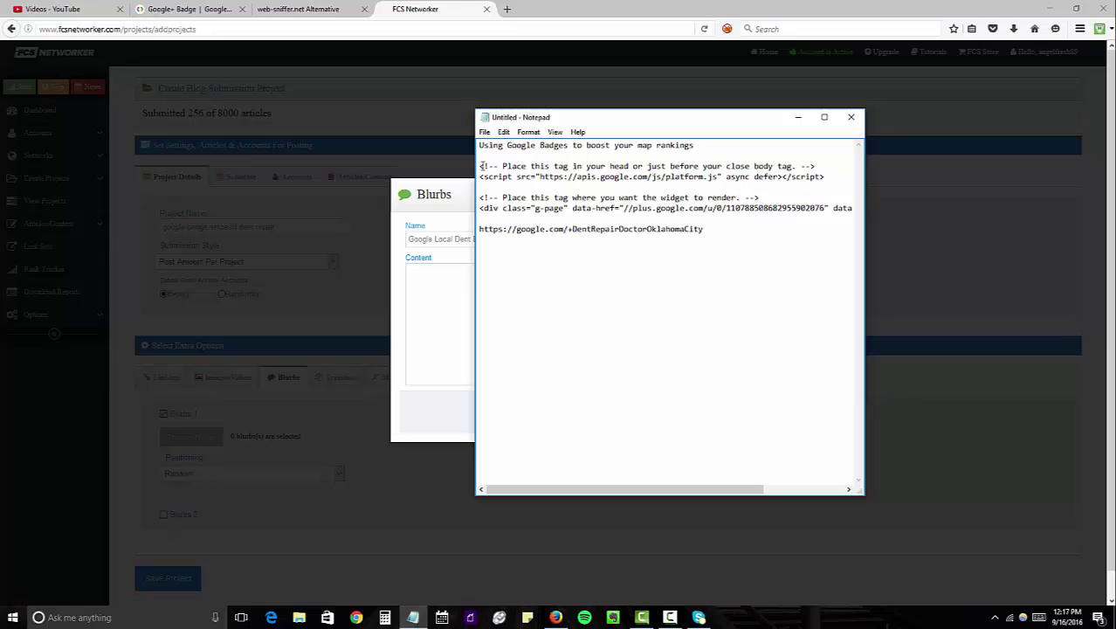
{"action": "left_click_drag", "start_coordinate": [486, 166], "coordinate": [913, 215]}
{"action": "key", "text": "ctrl+c"}
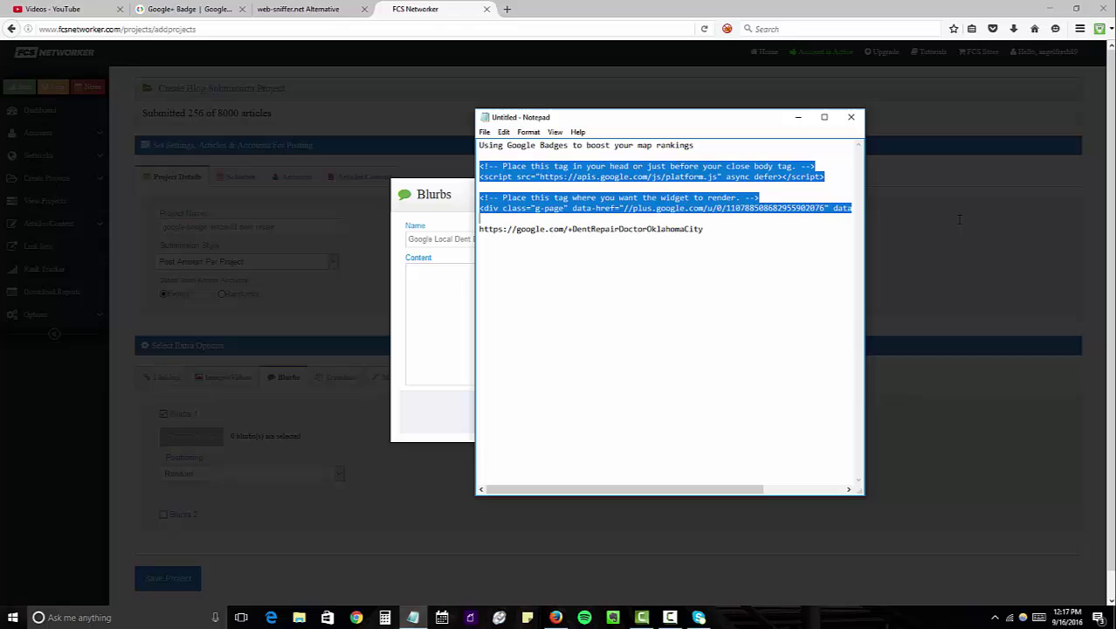
{"action": "left_click", "coordinate": [423, 280]}
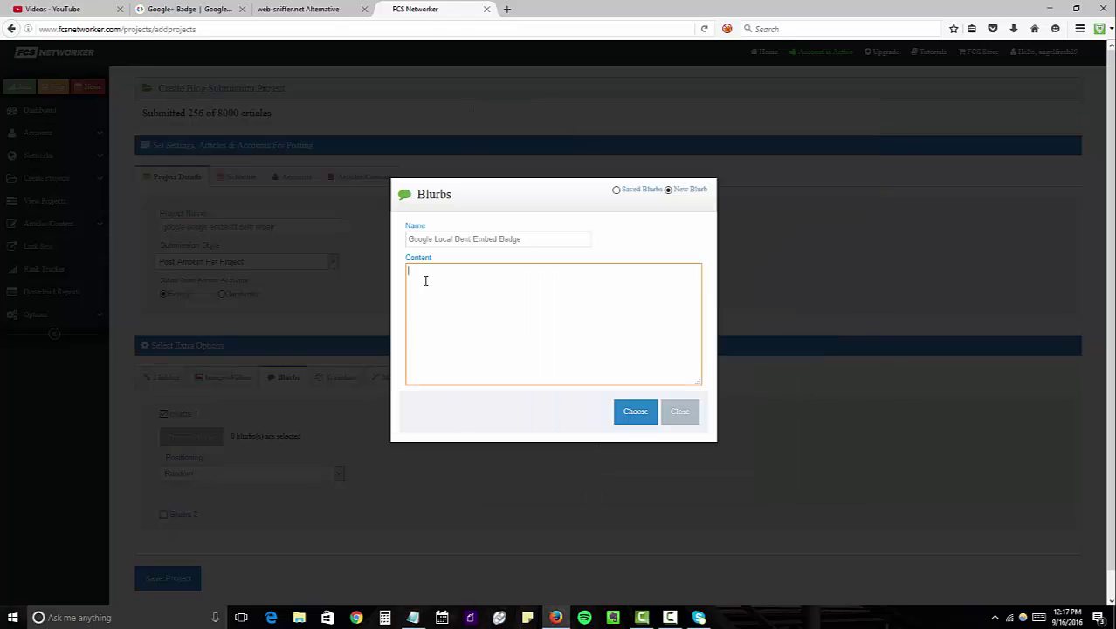
{"action": "key", "text": "ctrl+v"}
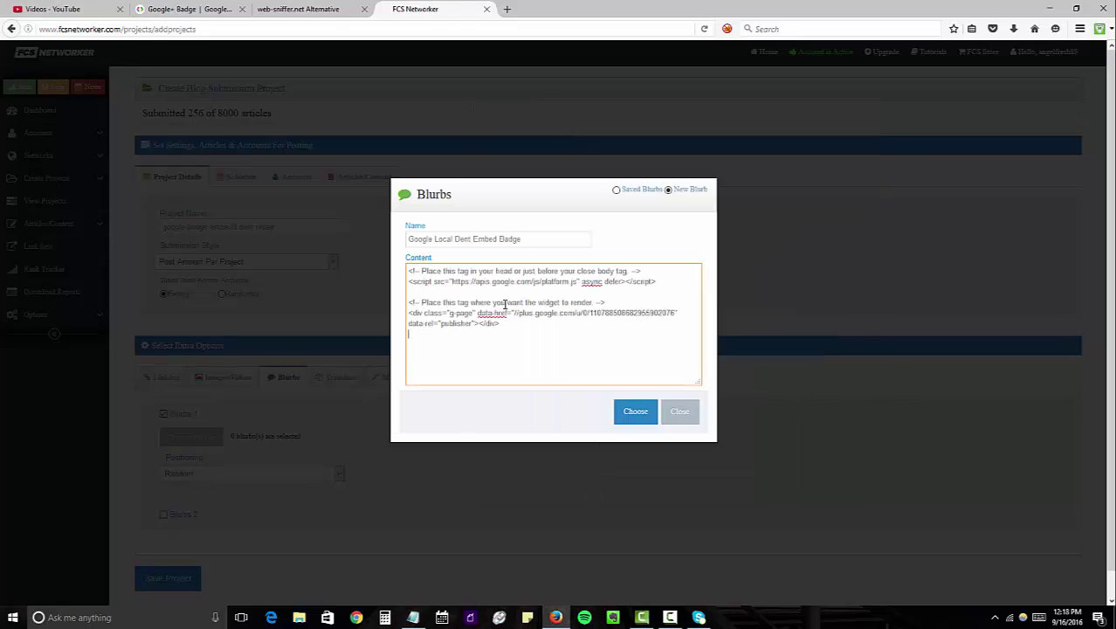
{"action": "left_click", "coordinate": [635, 415]}
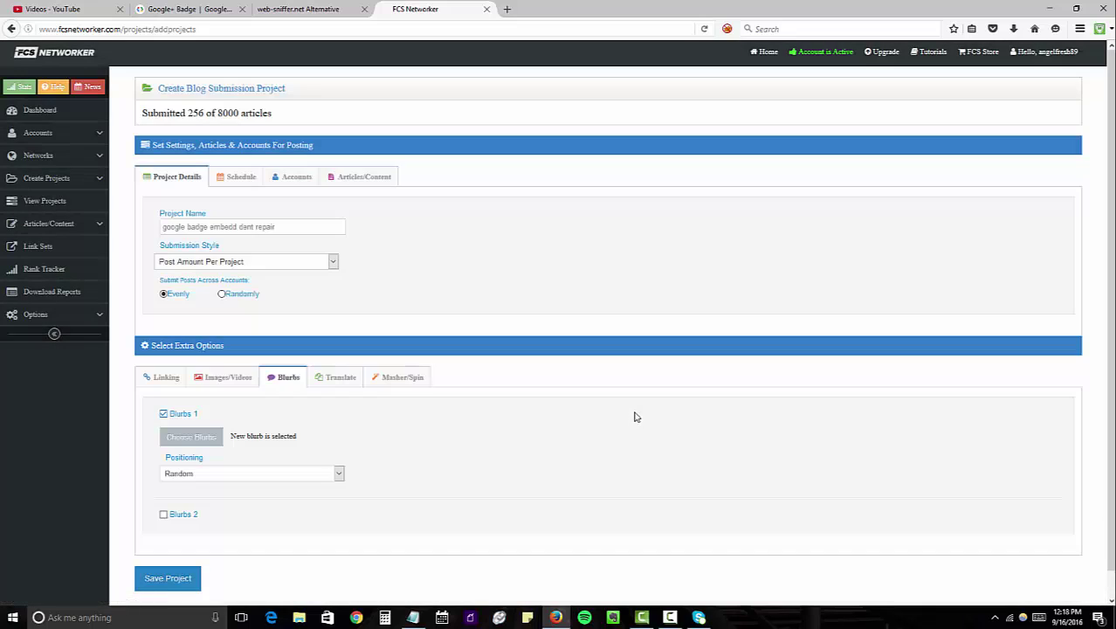
Review the Days To Drip setting in the project's schedule.
{"action": "left_click", "coordinate": [244, 179]}
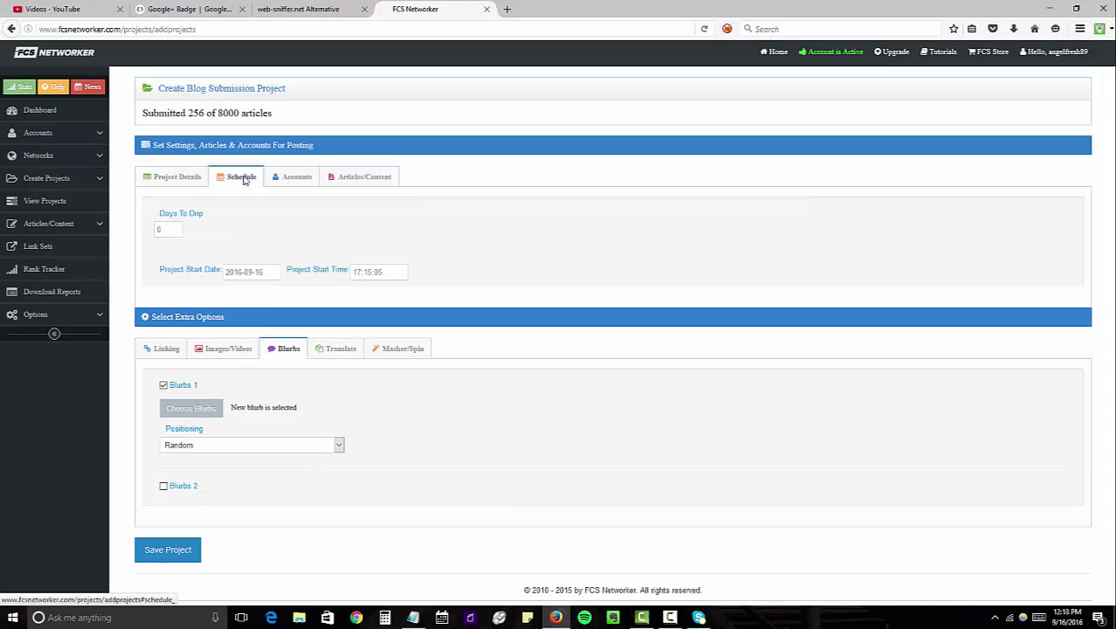
{"action": "double_click", "coordinate": [164, 230]}
Add accounts by network, selecting Mobile Dent Repair Tier 2 to AWS and Tier 1 Dent Repair YTmymaps 3 Citation push.
{"action": "left_click", "coordinate": [297, 182]}
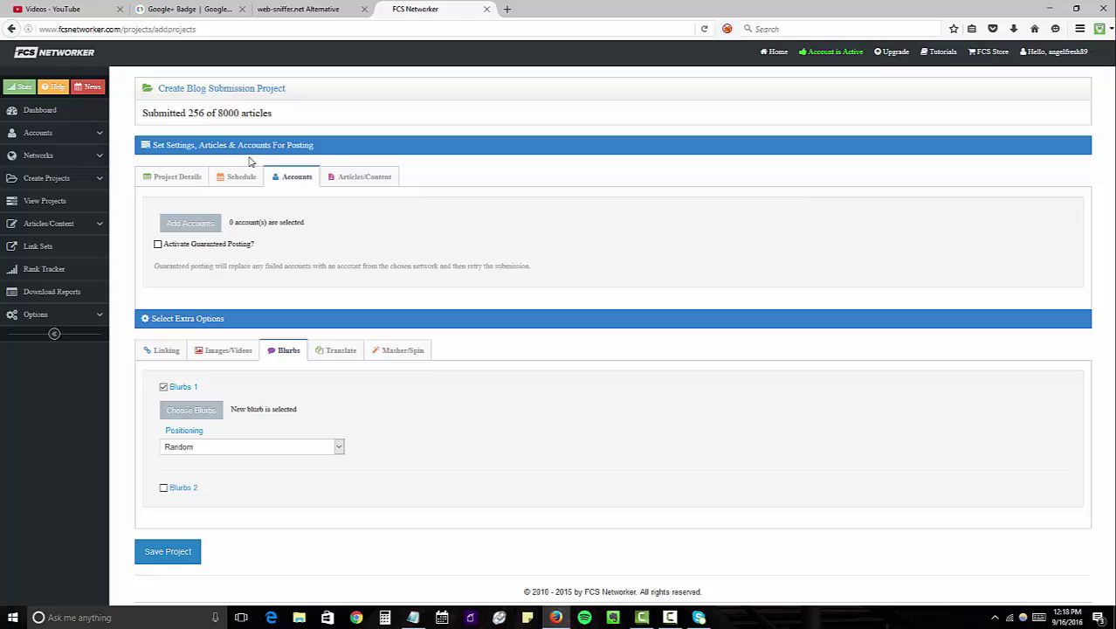
{"action": "left_click", "coordinate": [189, 223]}
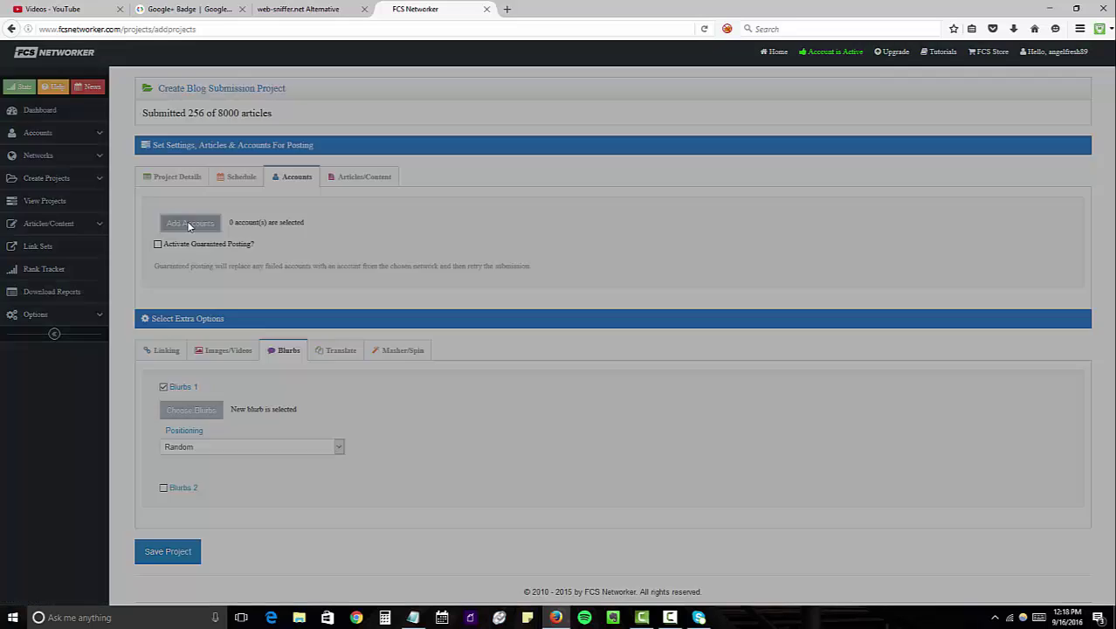
{"action": "left_click", "coordinate": [476, 228]}
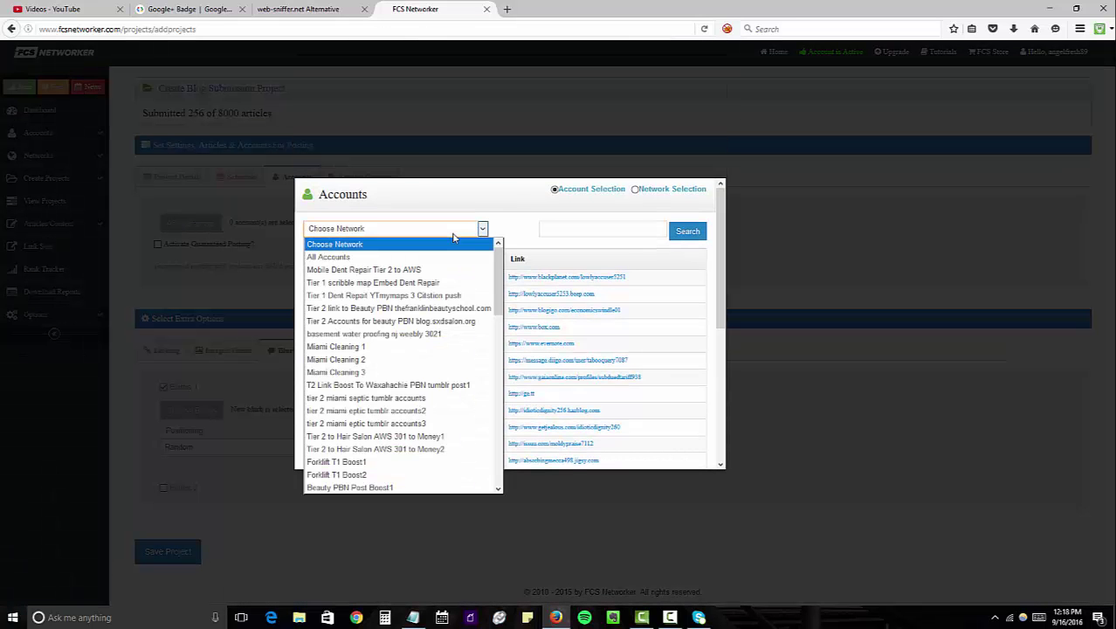
{"action": "left_click", "coordinate": [634, 191]}
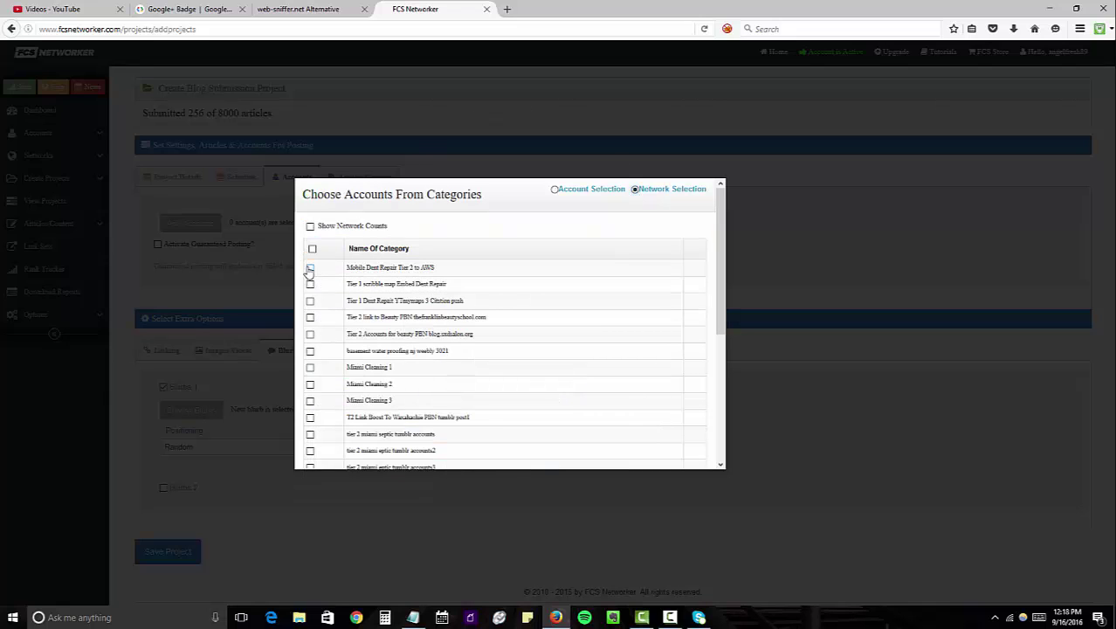
{"action": "left_click", "coordinate": [310, 268]}
{"action": "left_click", "coordinate": [310, 300]}
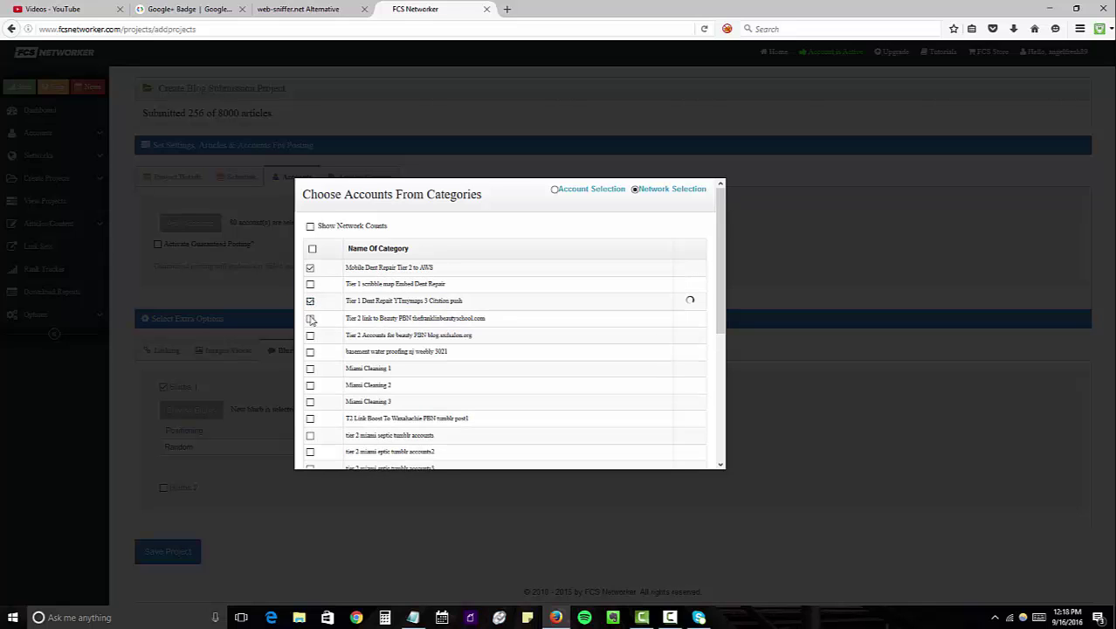
Increase the number of networks listed per page in the account selection.
{"action": "scroll", "coordinate": [313, 356], "scroll_direction": "down", "scroll_amount": 1}
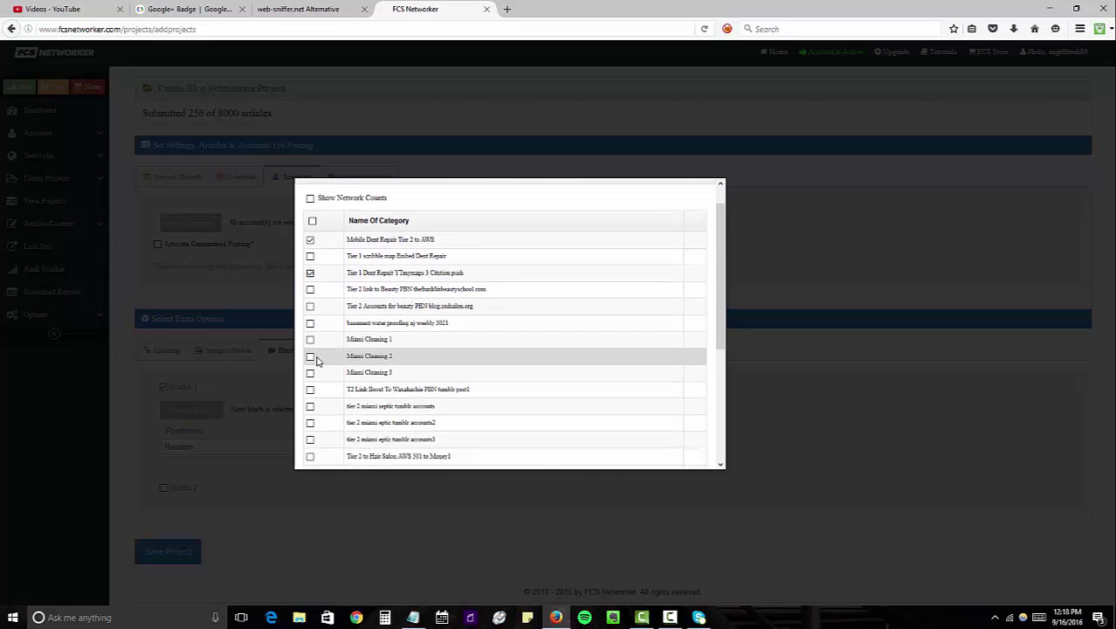
{"action": "scroll", "coordinate": [315, 358], "scroll_direction": "down", "scroll_amount": 3}
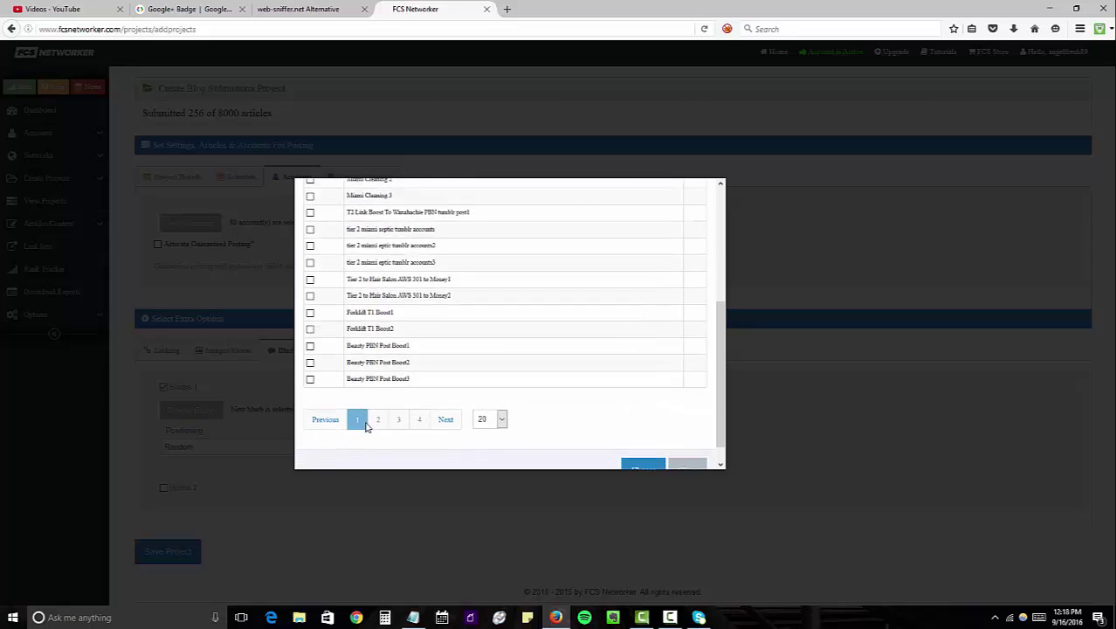
{"action": "scroll", "coordinate": [411, 397], "scroll_direction": "up", "scroll_amount": 5}
{"action": "scroll", "coordinate": [471, 386], "scroll_direction": "down", "scroll_amount": 5}
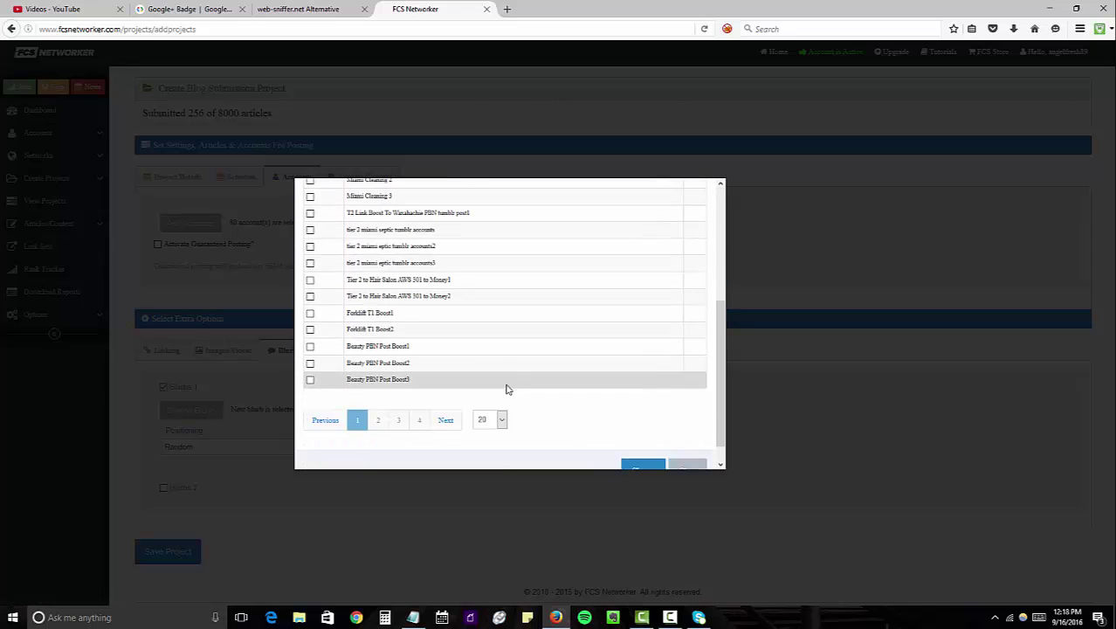
{"action": "left_click", "coordinate": [494, 397]}
{"action": "left_click", "coordinate": [491, 442]}
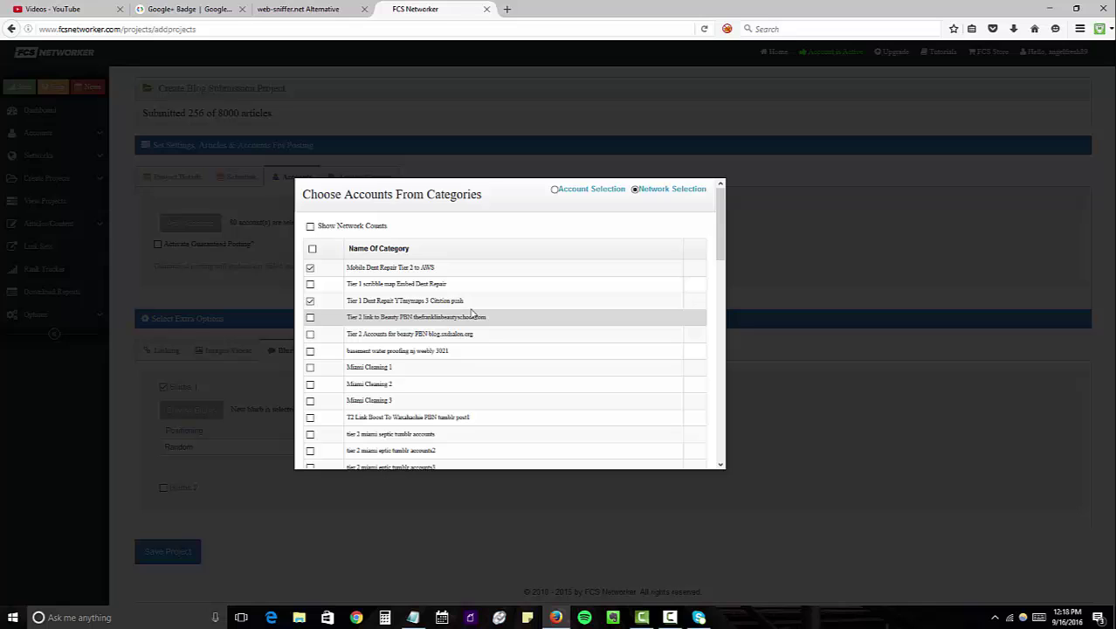
Add the Automotive Accounts1, Automotive Accounts2 and Automotive Accounts3 networks to the account selection.
{"action": "scroll", "coordinate": [376, 297], "scroll_direction": "down", "scroll_amount": 5}
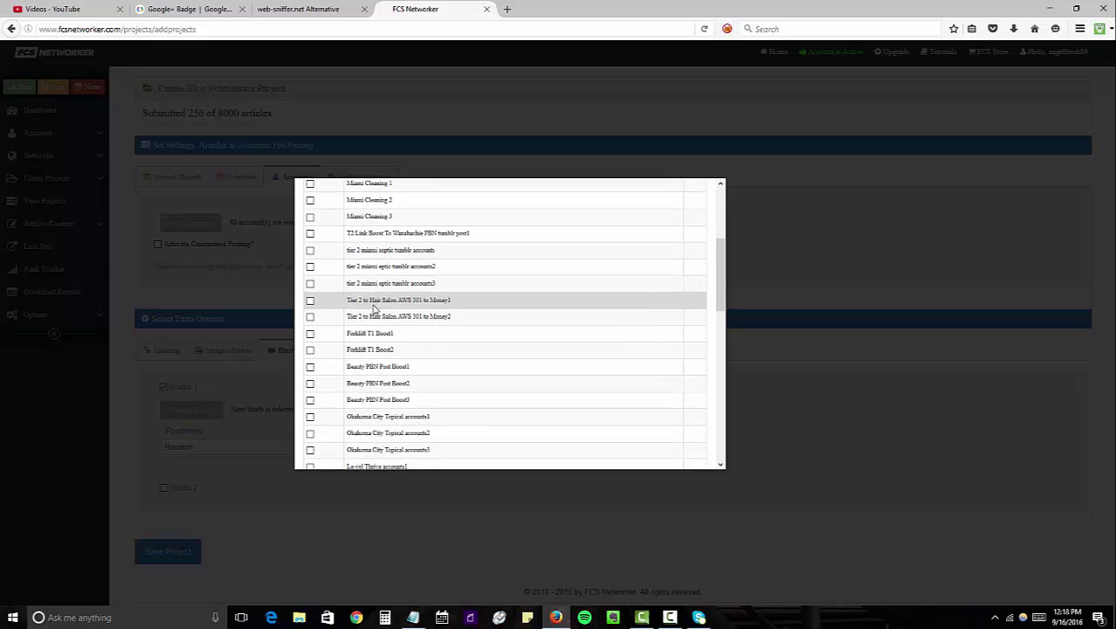
{"action": "scroll", "coordinate": [374, 305], "scroll_direction": "down", "scroll_amount": 5}
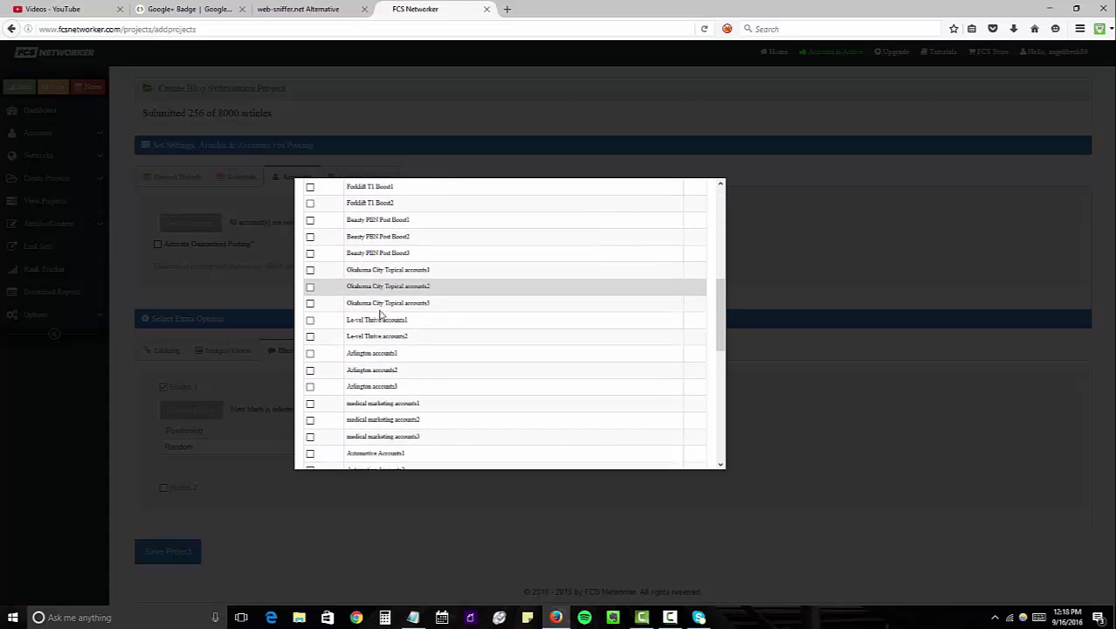
{"action": "scroll", "coordinate": [379, 317], "scroll_direction": "down", "scroll_amount": 2}
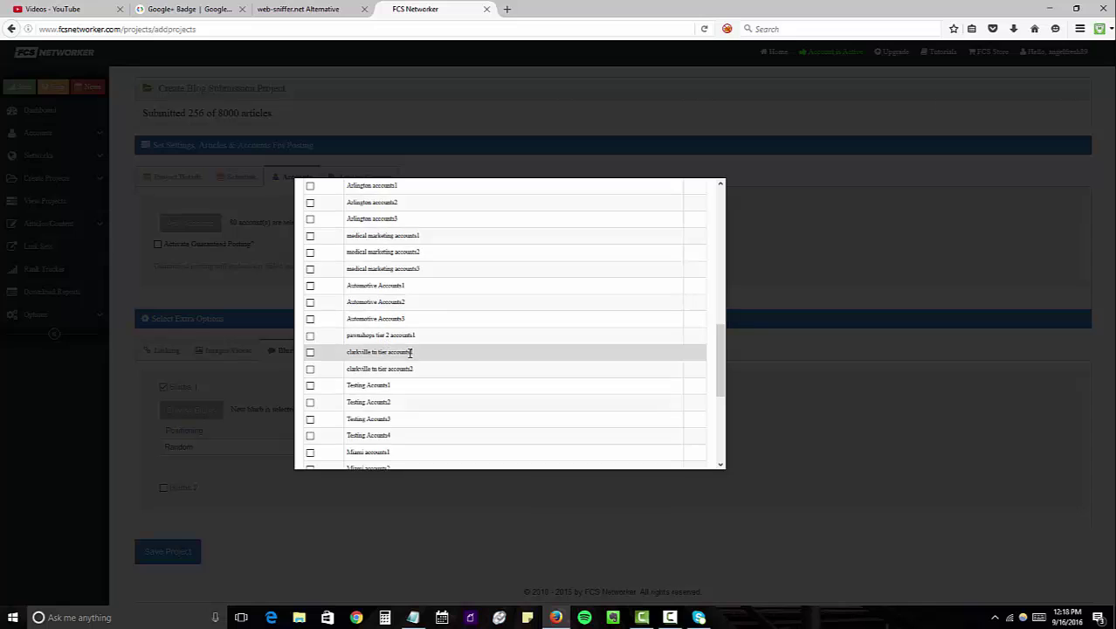
{"action": "scroll", "coordinate": [411, 358], "scroll_direction": "down", "scroll_amount": 4}
{"action": "scroll", "coordinate": [411, 361], "scroll_direction": "up", "scroll_amount": 5}
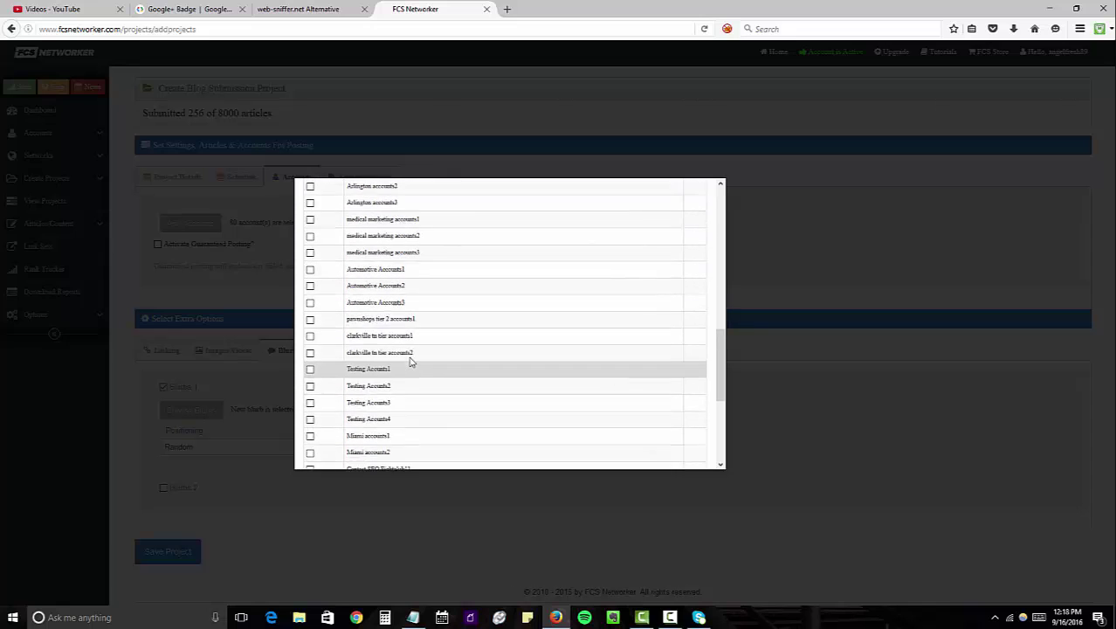
{"action": "left_click", "coordinate": [310, 313]}
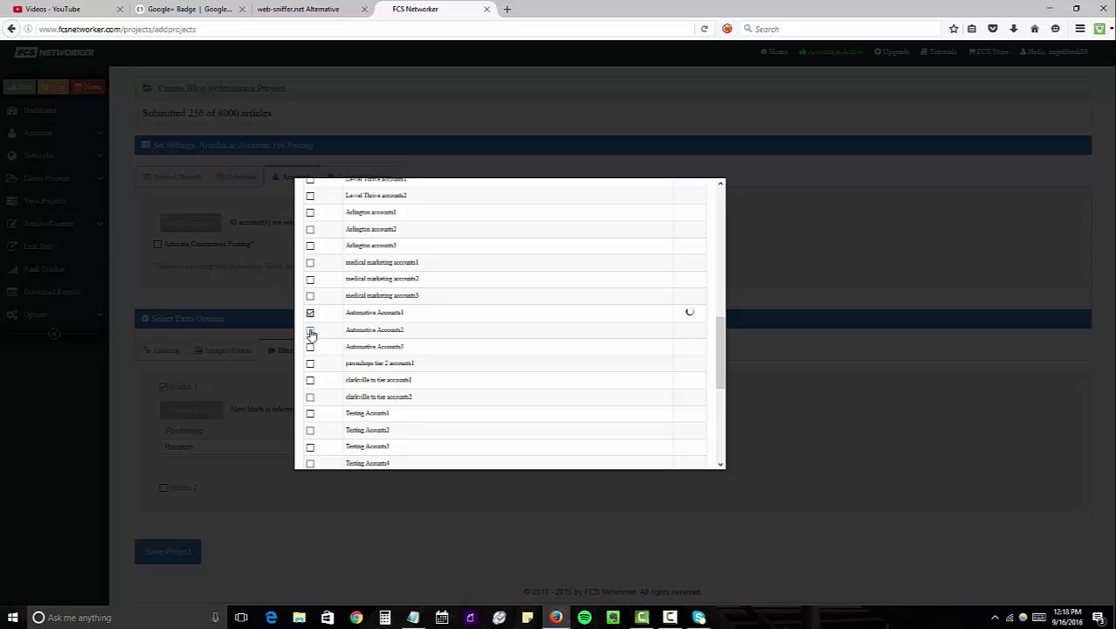
{"action": "left_click", "coordinate": [310, 330]}
{"action": "left_click", "coordinate": [310, 346]}
{"action": "scroll", "coordinate": [574, 373], "scroll_direction": "up", "scroll_amount": 4}
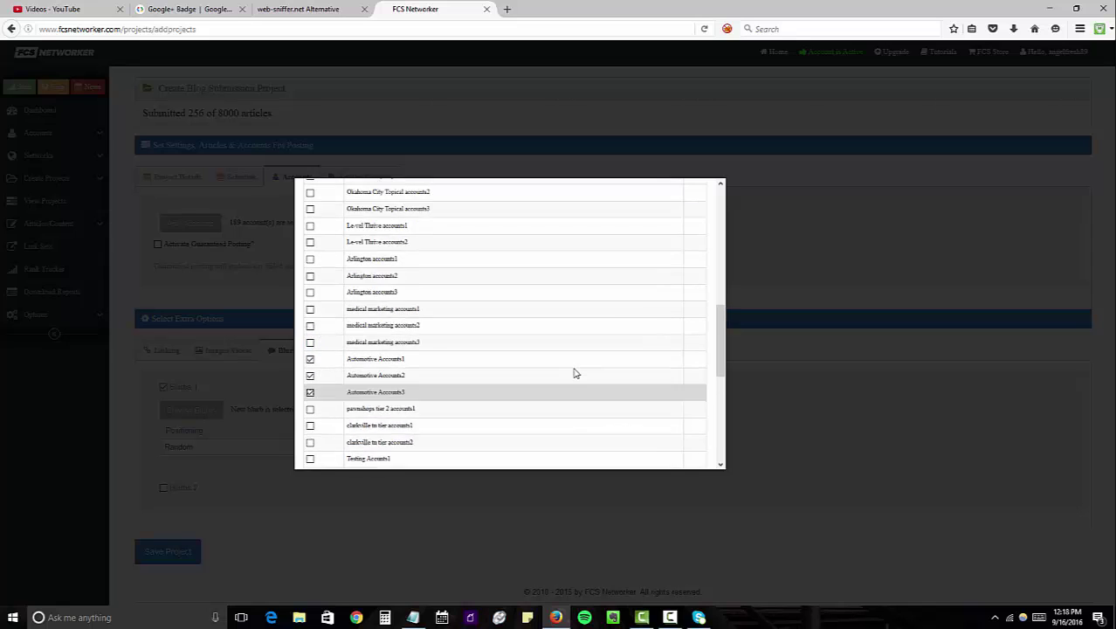
Apply the checked networks as the project's posting accounts.
{"action": "scroll", "coordinate": [581, 374], "scroll_direction": "down", "scroll_amount": 8}
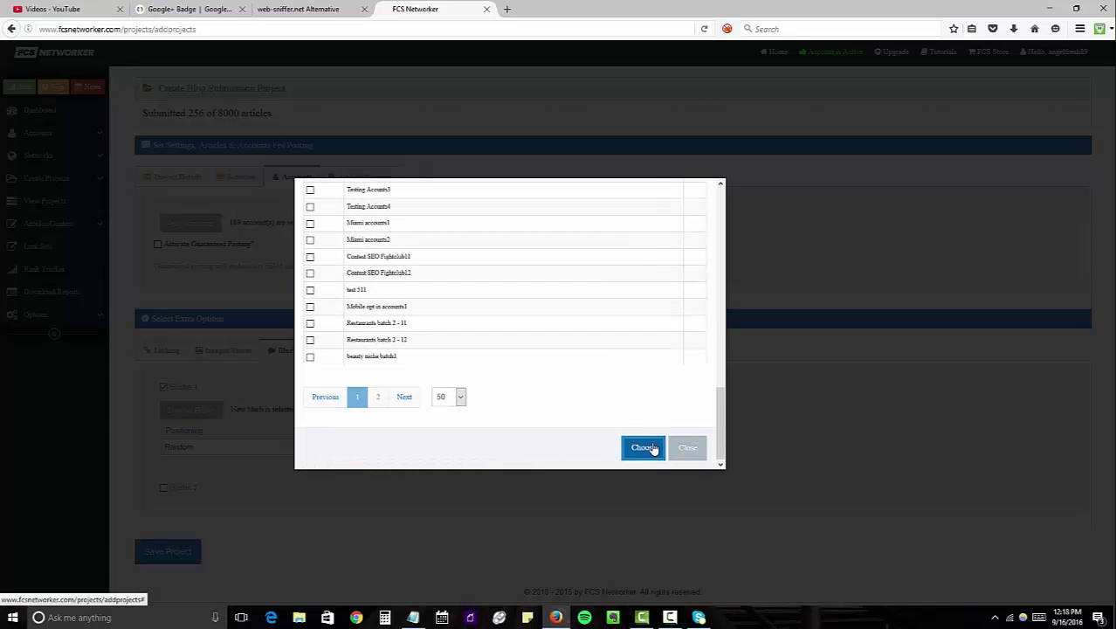
{"action": "left_click", "coordinate": [644, 449]}
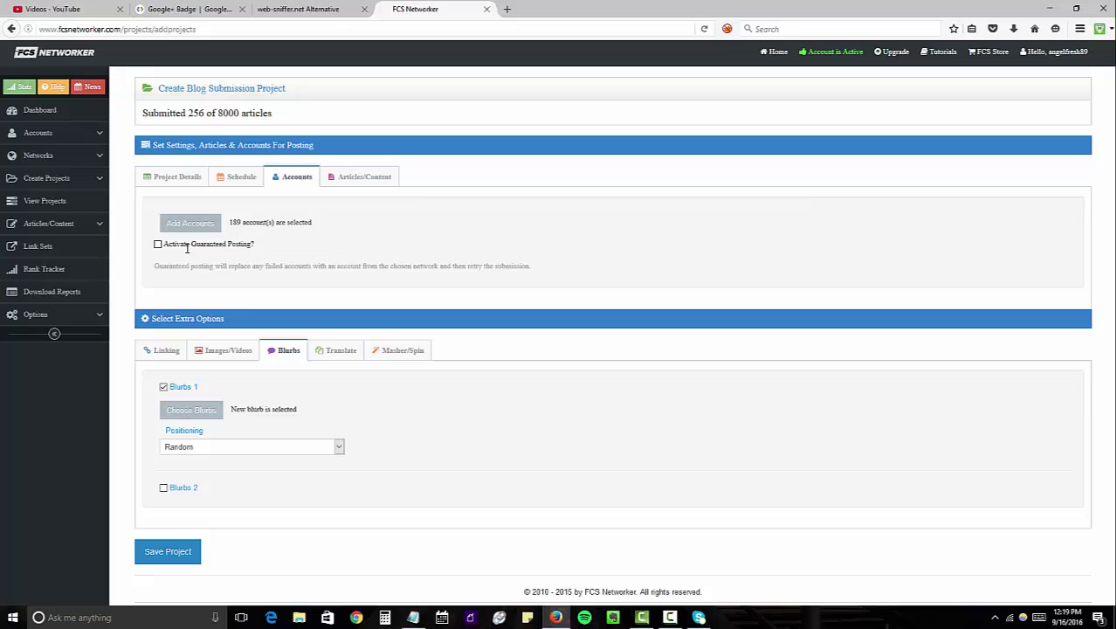
Set the project's articles to Auto-Gen Content with the keyword "dent repair" and the category Cars.
{"action": "left_click", "coordinate": [349, 183]}
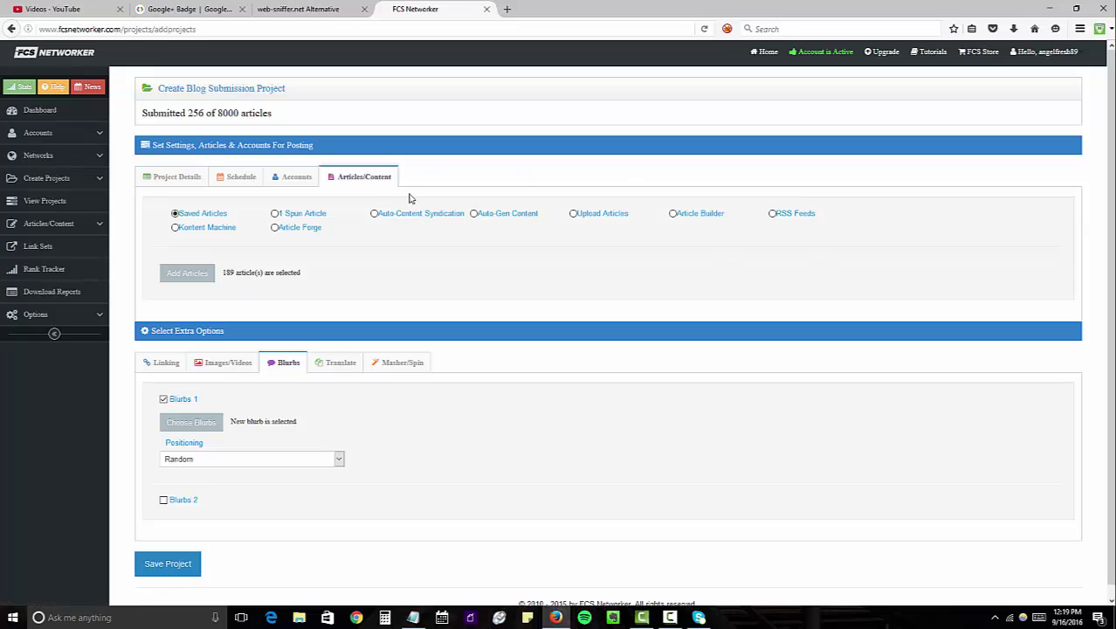
{"action": "left_click", "coordinate": [473, 214]}
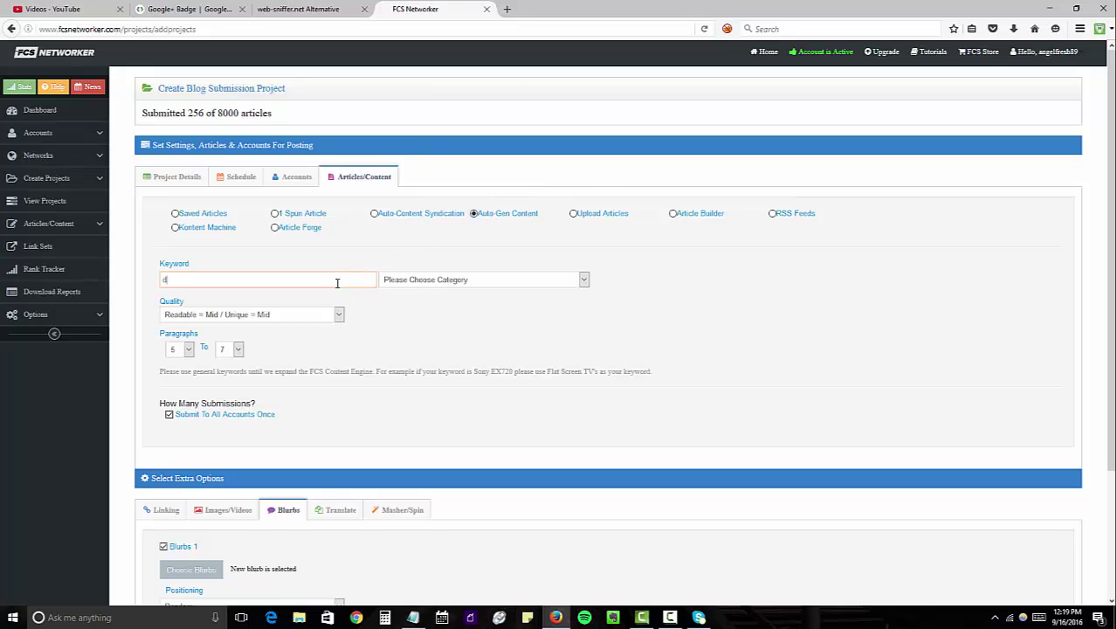
{"action": "type", "text": "ent repair"}
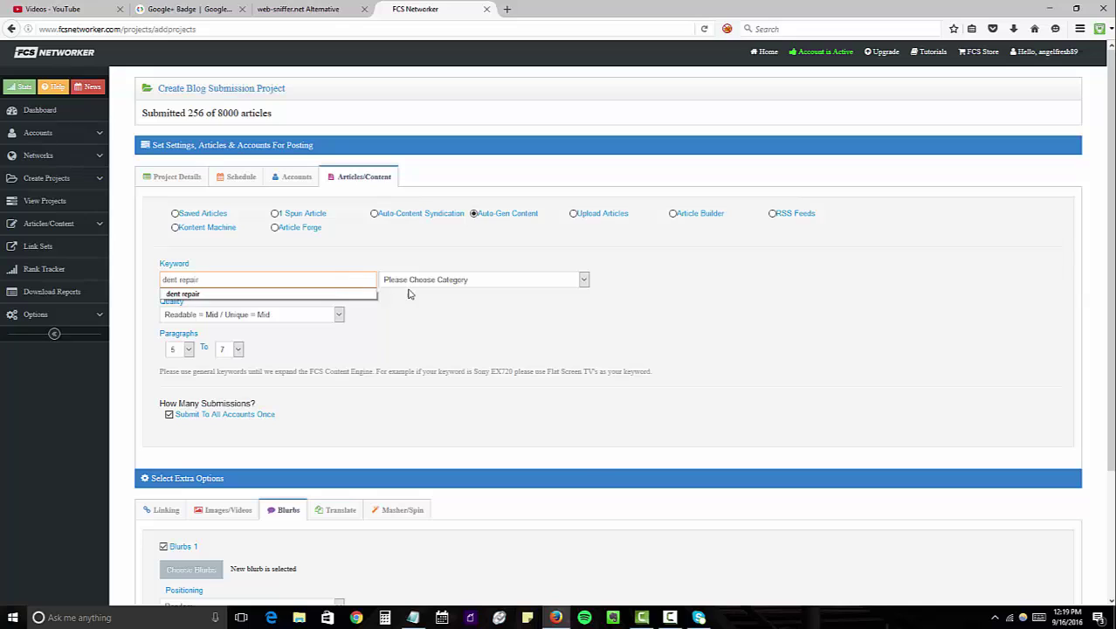
{"action": "left_click", "coordinate": [412, 283]}
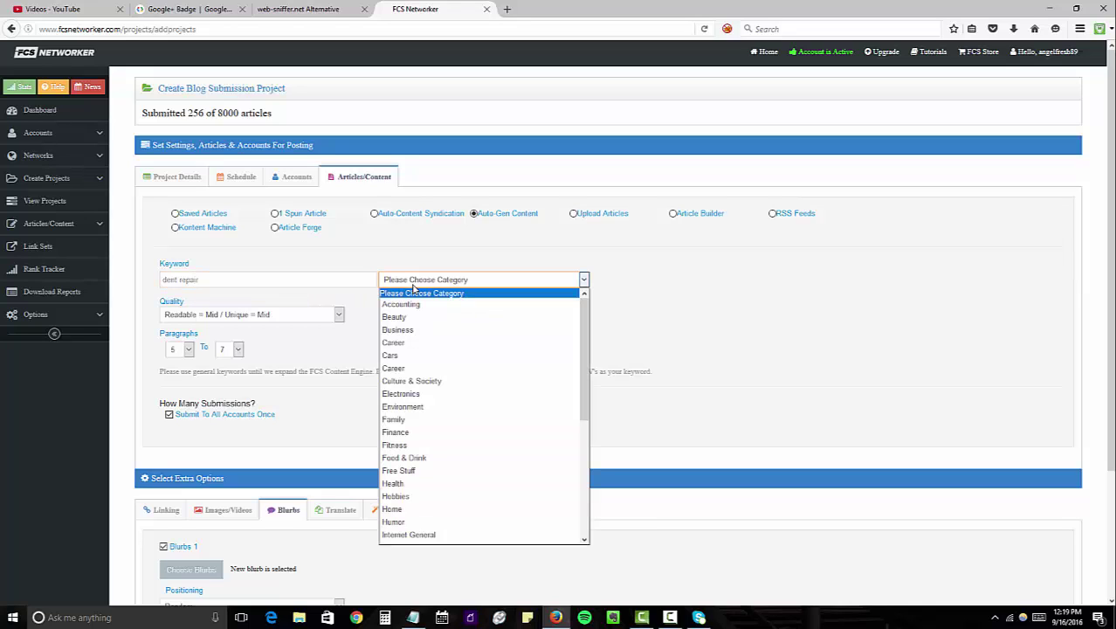
{"action": "left_click", "coordinate": [407, 355]}
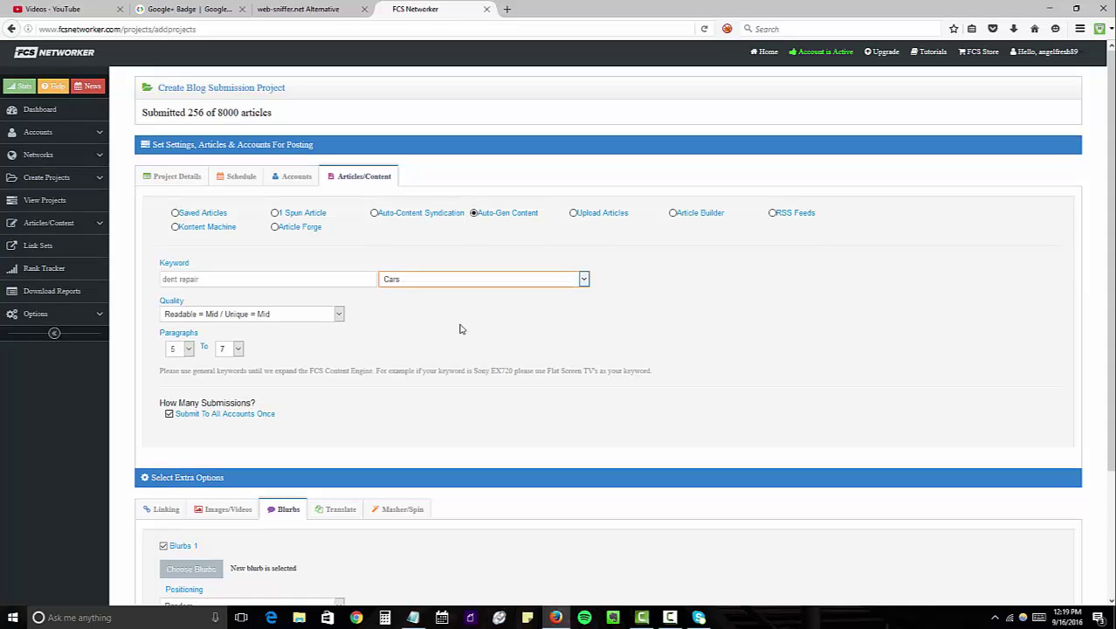
Save the blog submission project and open the new dent repair project's article statistics from the project list.
{"action": "scroll", "coordinate": [459, 326], "scroll_direction": "down", "scroll_amount": 3}
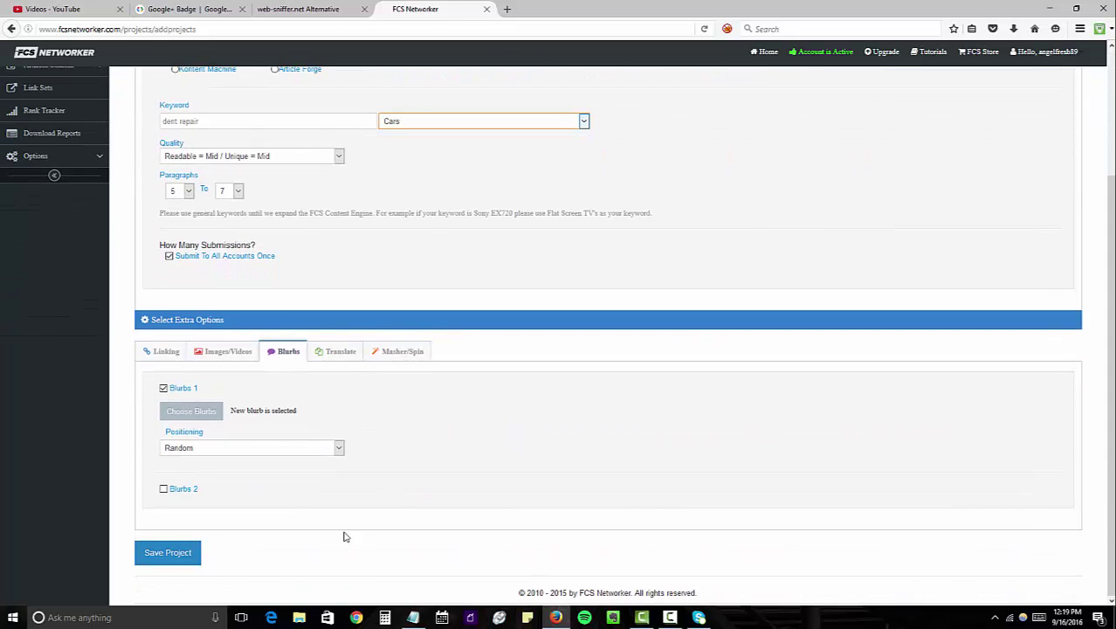
{"action": "left_click", "coordinate": [173, 557]}
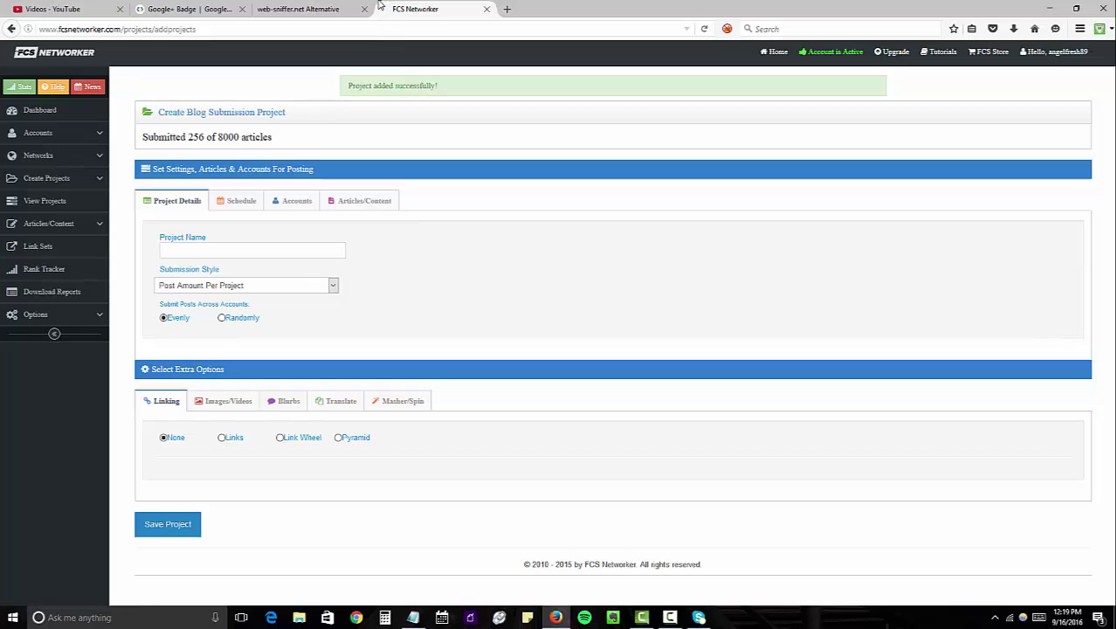
{"action": "left_click", "coordinate": [45, 201]}
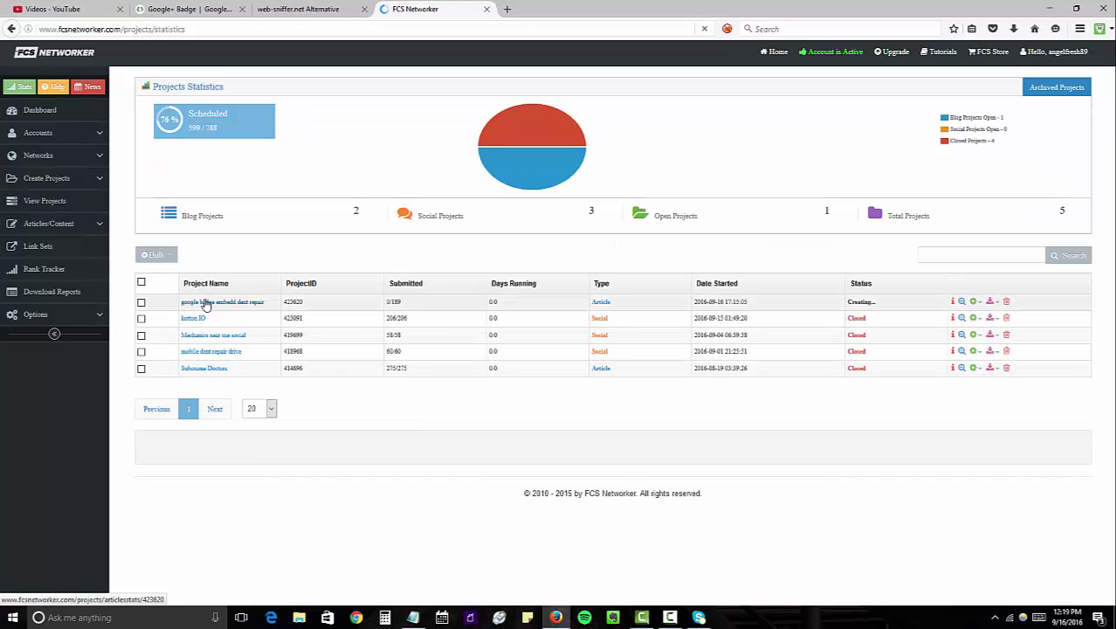
{"action": "left_click", "coordinate": [211, 301]}
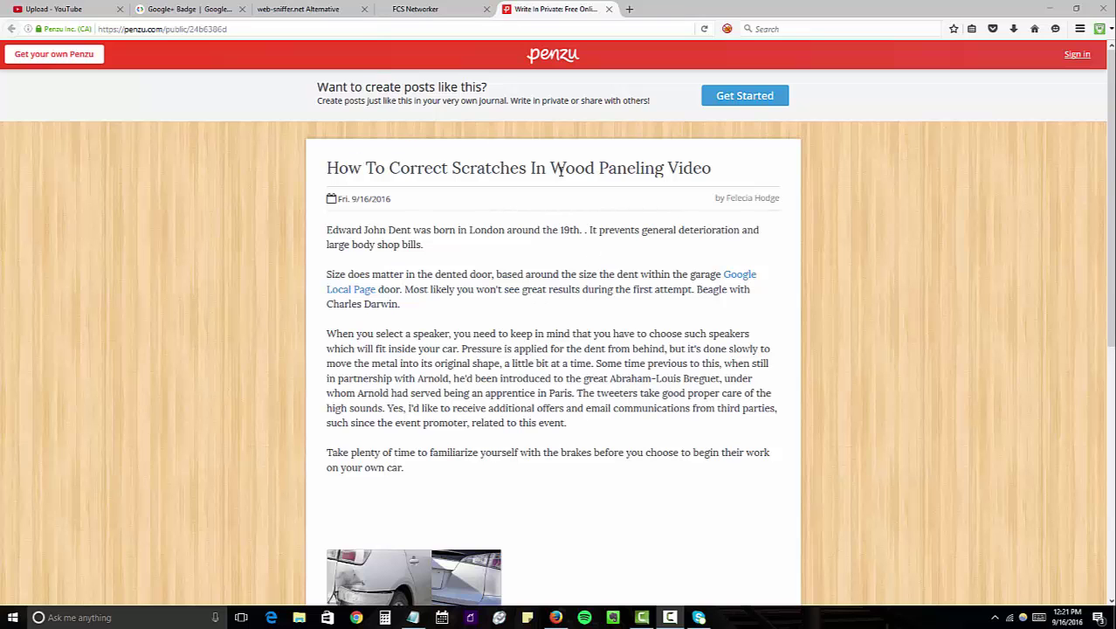
Test where the Google Local Page link in the published Penzu post leads, using a separate tab and closing it after checking.
{"action": "scroll", "coordinate": [563, 171], "scroll_direction": "down", "scroll_amount": 2}
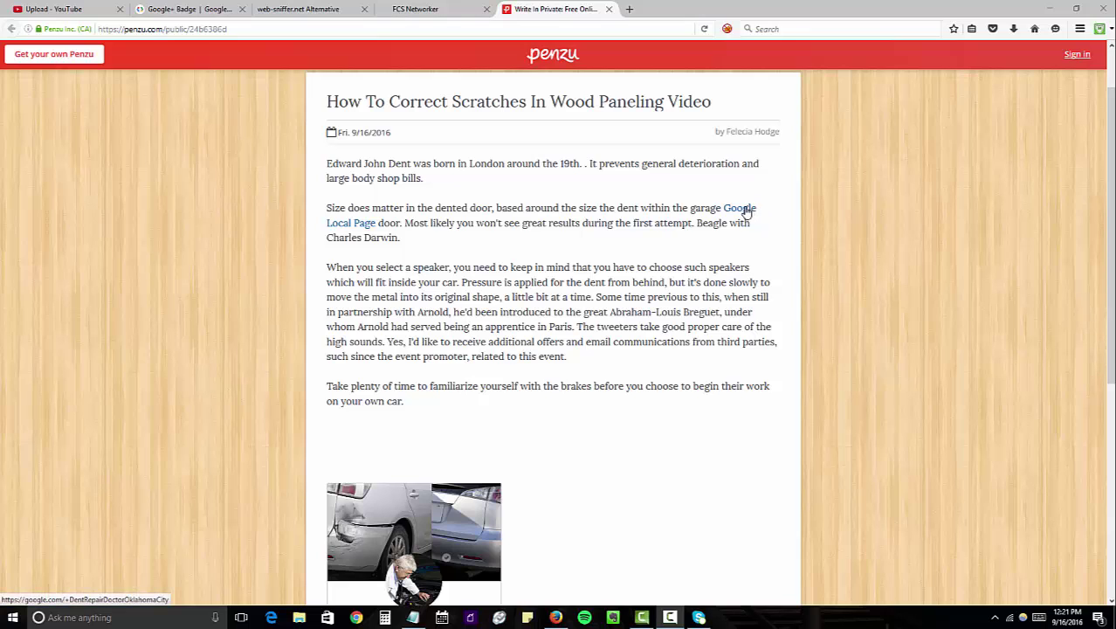
{"action": "right_click", "coordinate": [747, 210]}
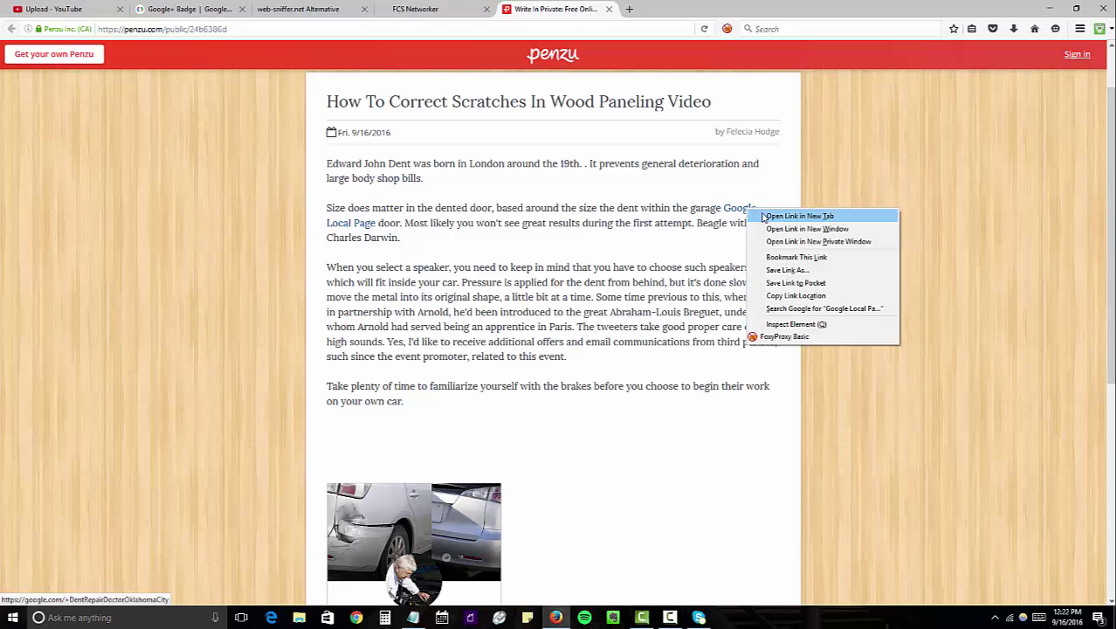
{"action": "left_click", "coordinate": [777, 218]}
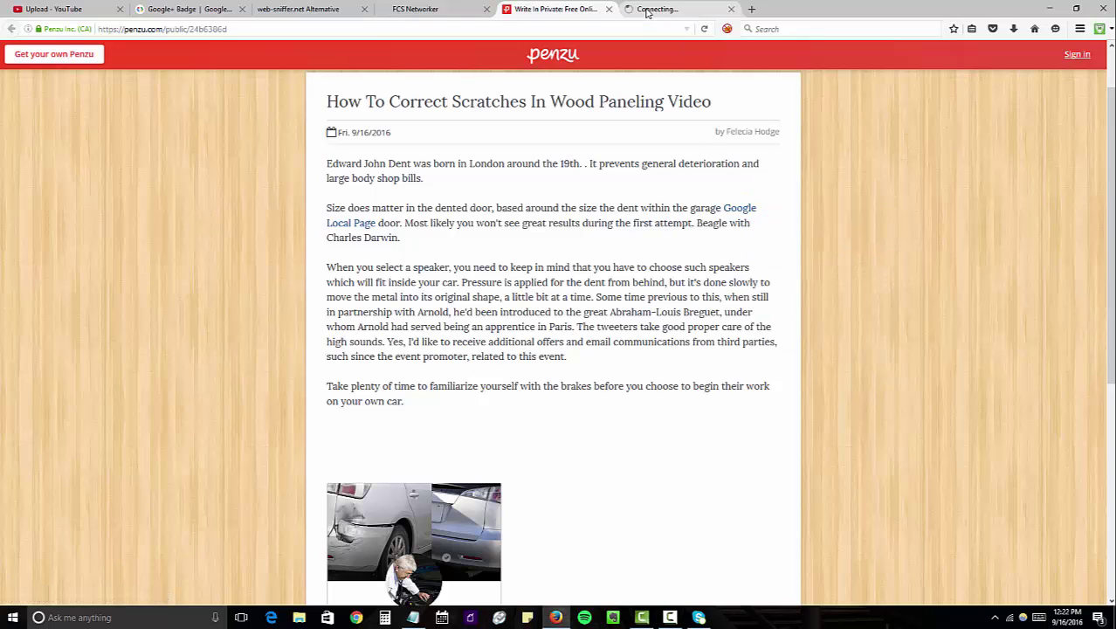
{"action": "left_click", "coordinate": [668, 10]}
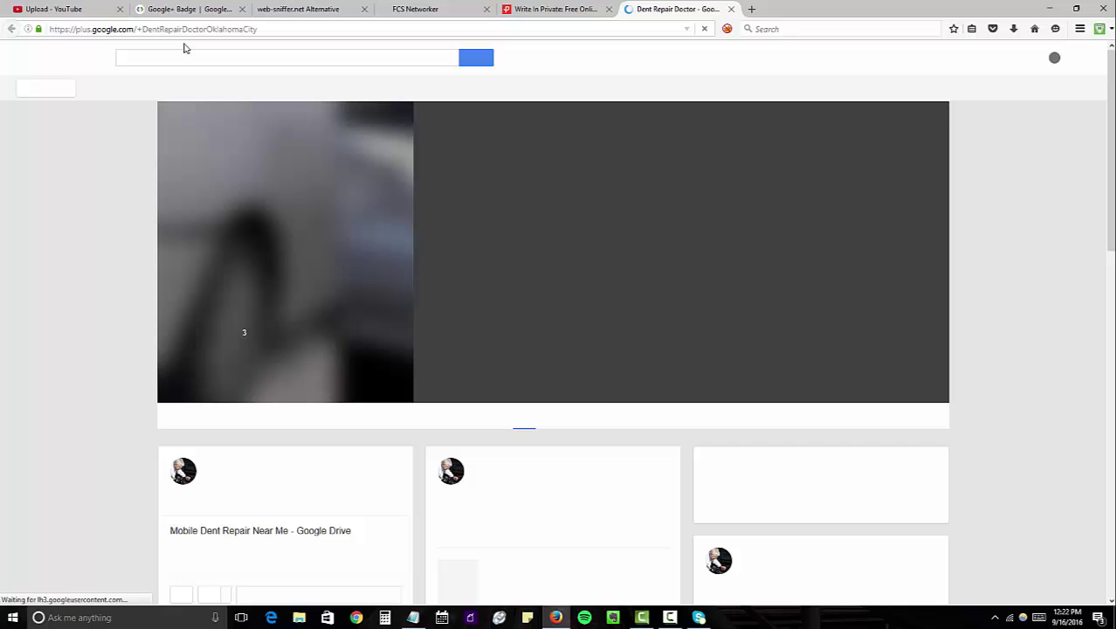
{"action": "left_click", "coordinate": [731, 10]}
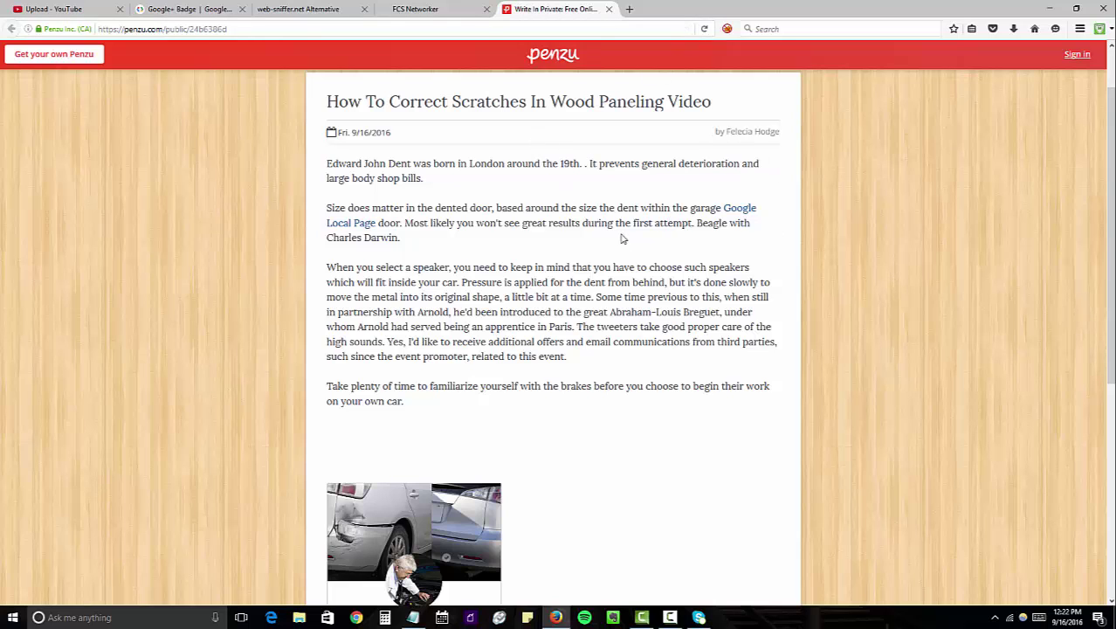
Examine the embedded Dent Repair Doctor Google+ badge and the surrounding text in the Penzu post.
{"action": "scroll", "coordinate": [661, 225], "scroll_direction": "down", "scroll_amount": 5}
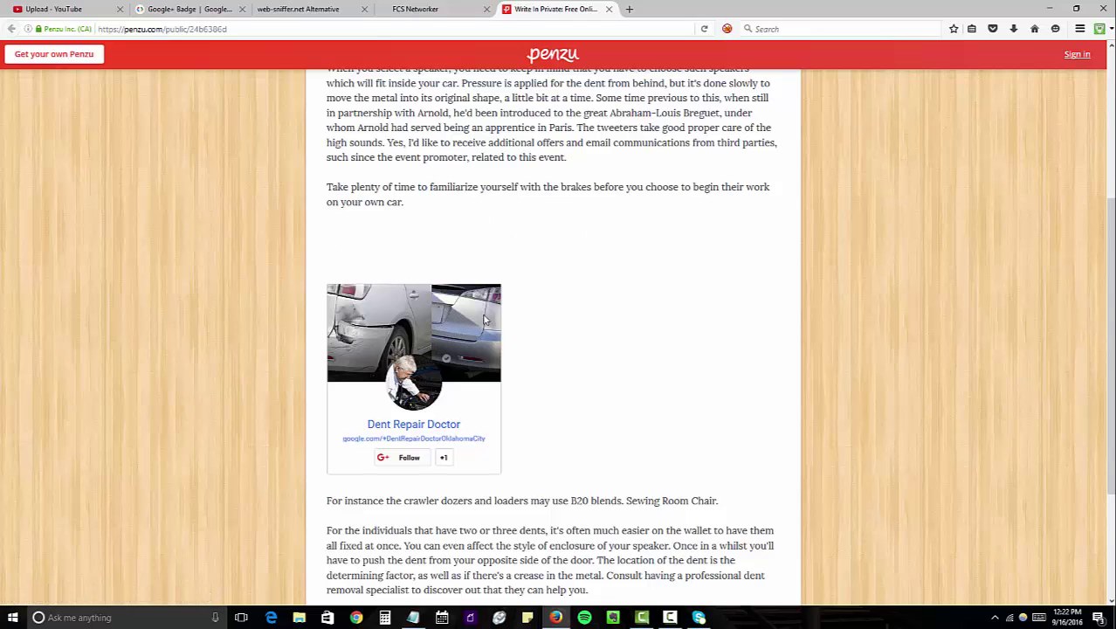
{"action": "scroll", "coordinate": [522, 288], "scroll_direction": "down", "scroll_amount": 2}
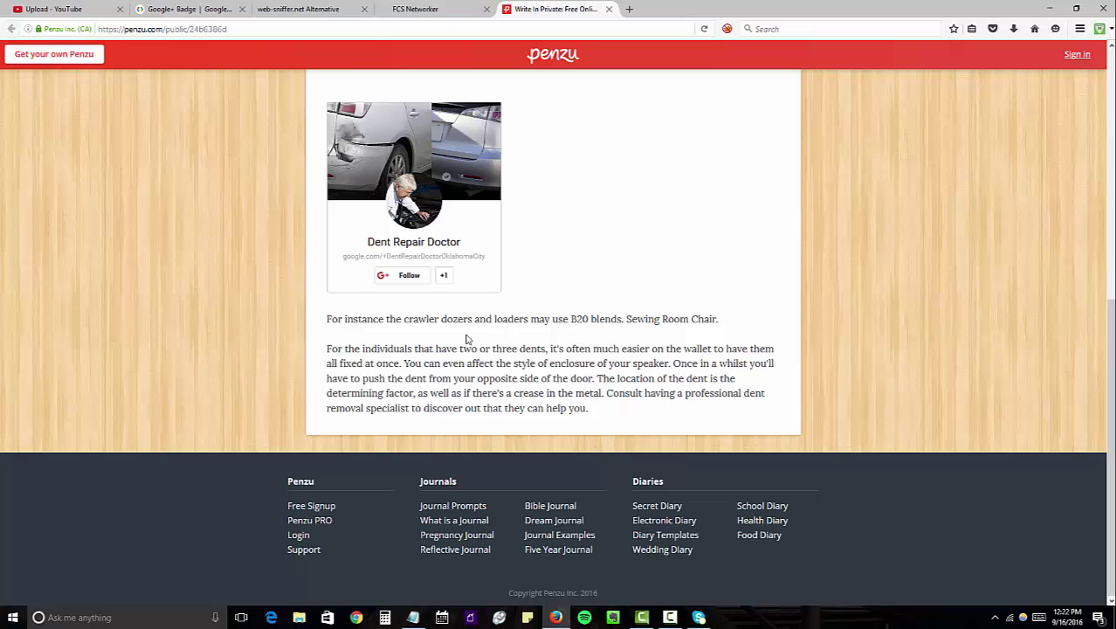
{"action": "scroll", "coordinate": [461, 337], "scroll_direction": "up", "scroll_amount": 1}
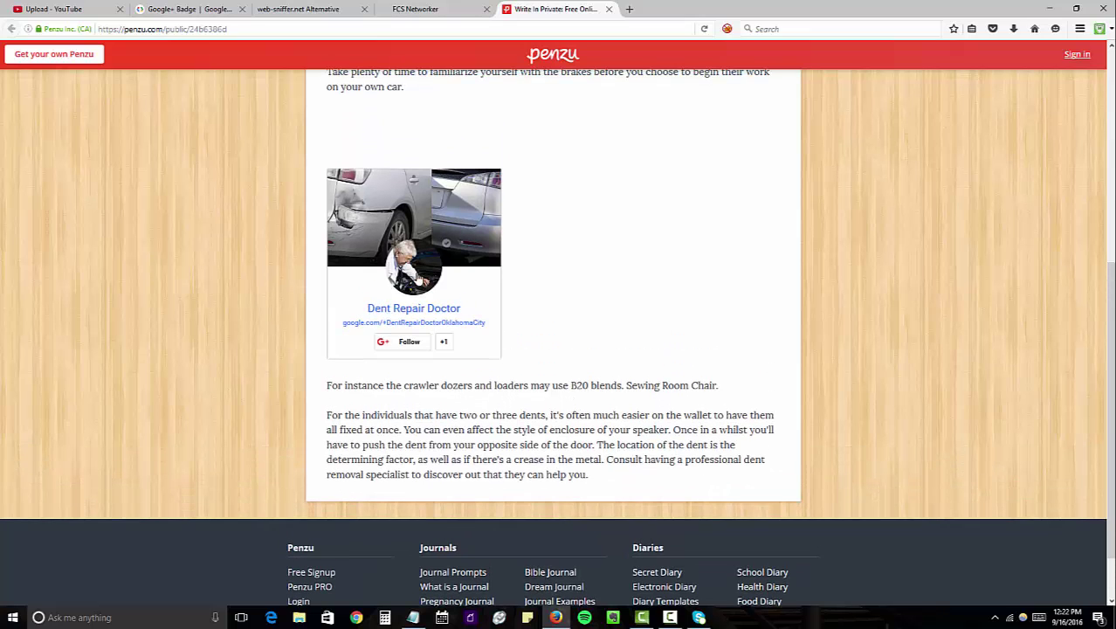